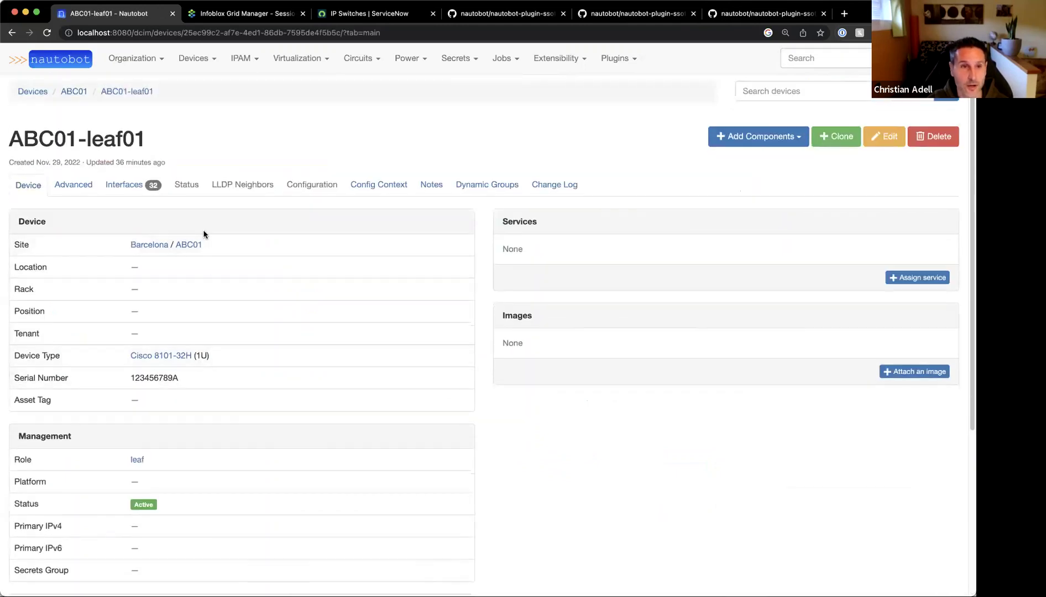
Review the site and device type of ABC01-leaf01, and view its list of interfaces
{"action": "left_click_drag", "start_coordinate": [215, 242], "coordinate": [115, 244]}
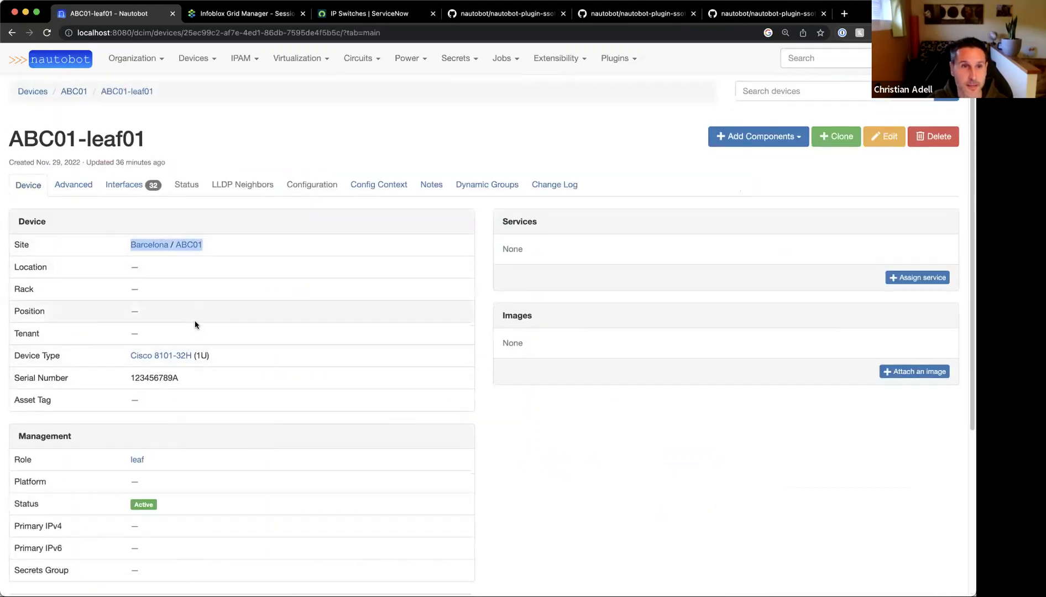
{"action": "left_click_drag", "start_coordinate": [224, 354], "coordinate": [136, 358]}
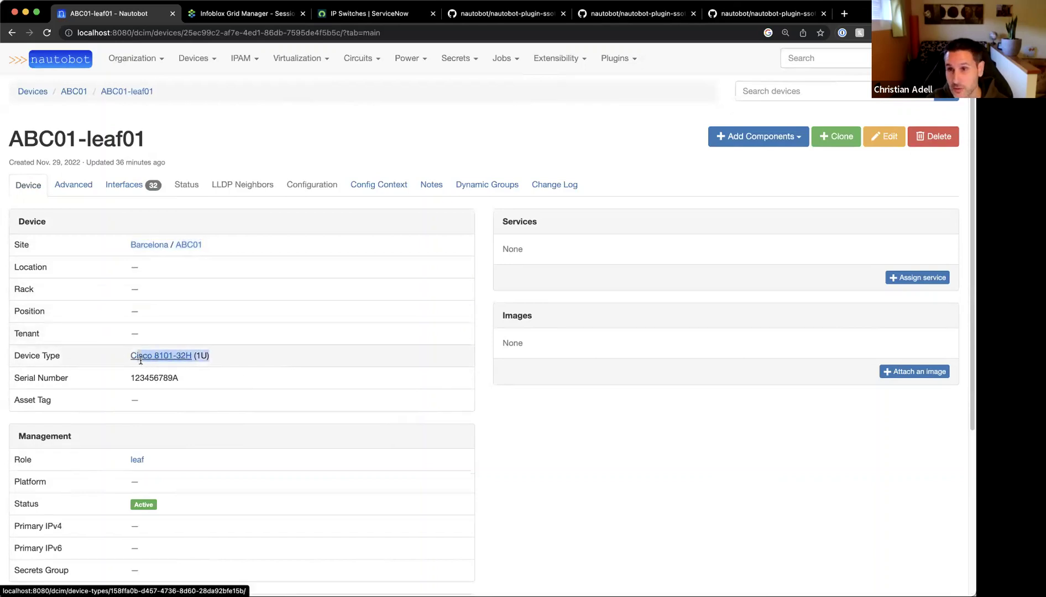
{"action": "left_click", "coordinate": [127, 185]}
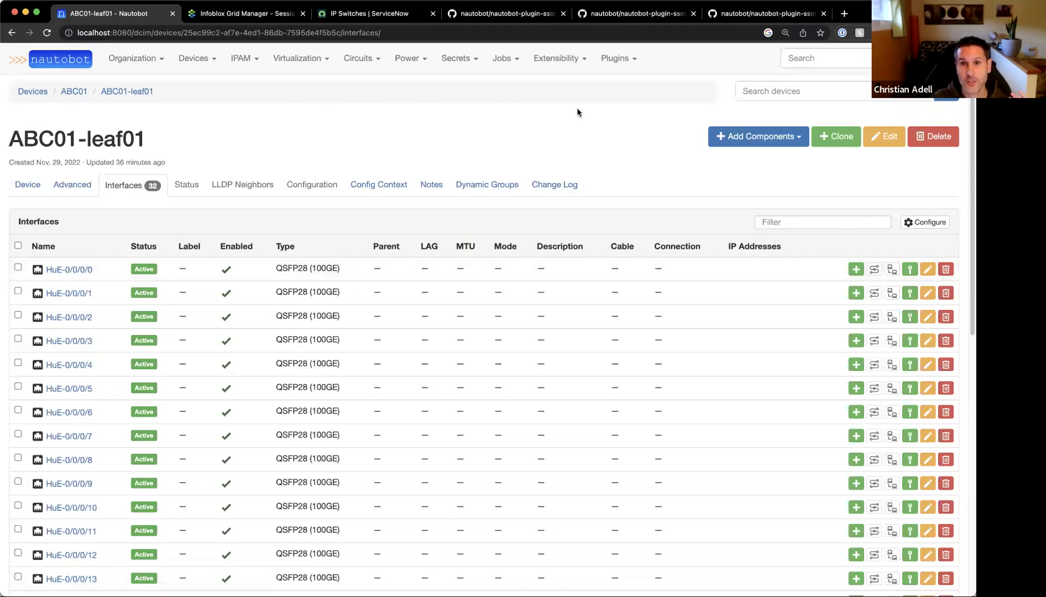
{"action": "left_click", "coordinate": [624, 61]}
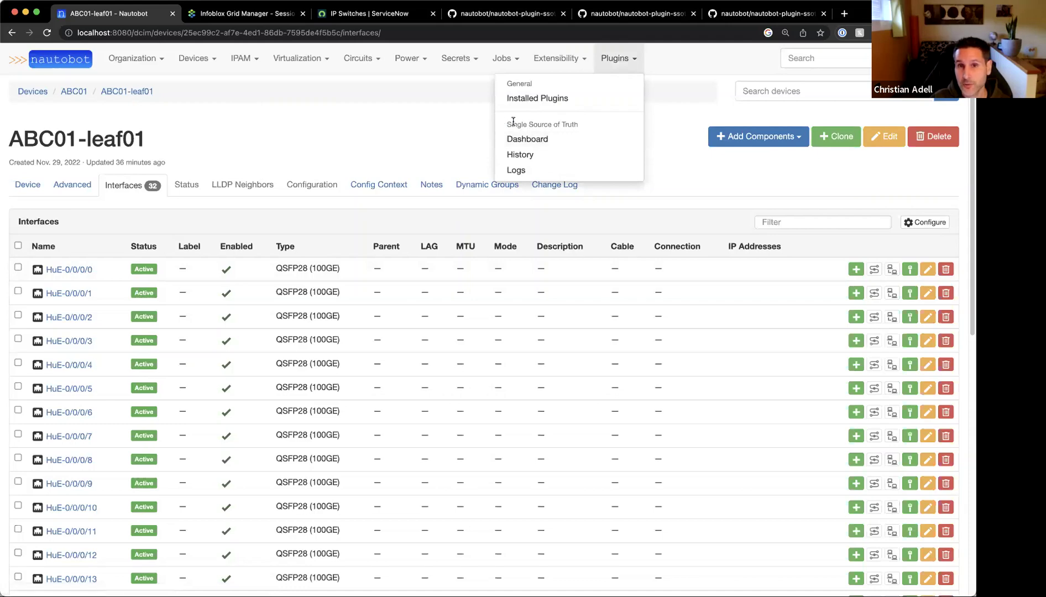
{"action": "left_click", "coordinate": [580, 120]}
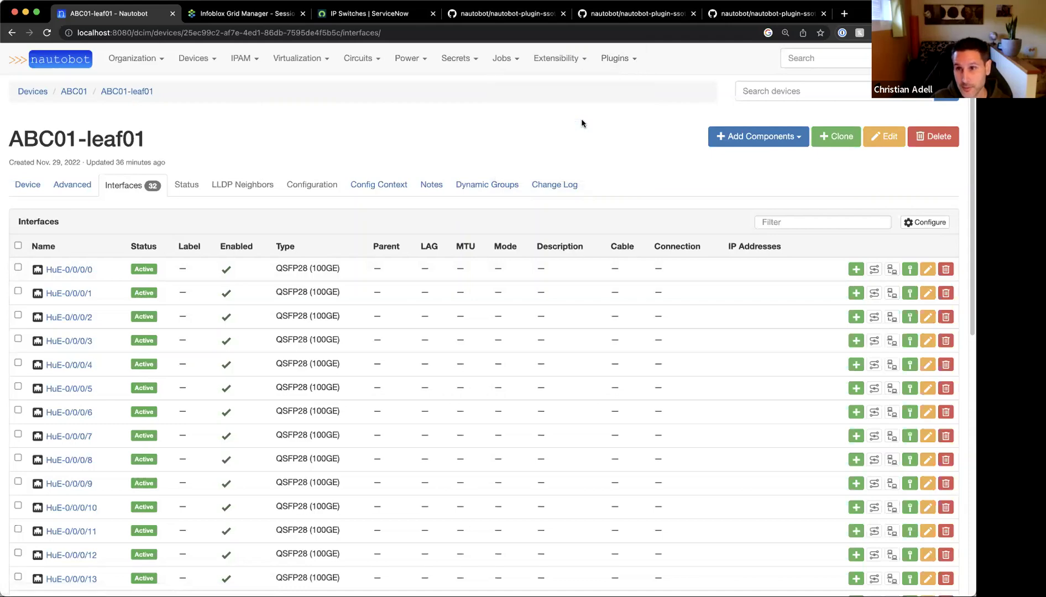
{"action": "left_click", "coordinate": [617, 67]}
{"action": "left_click", "coordinate": [518, 136]}
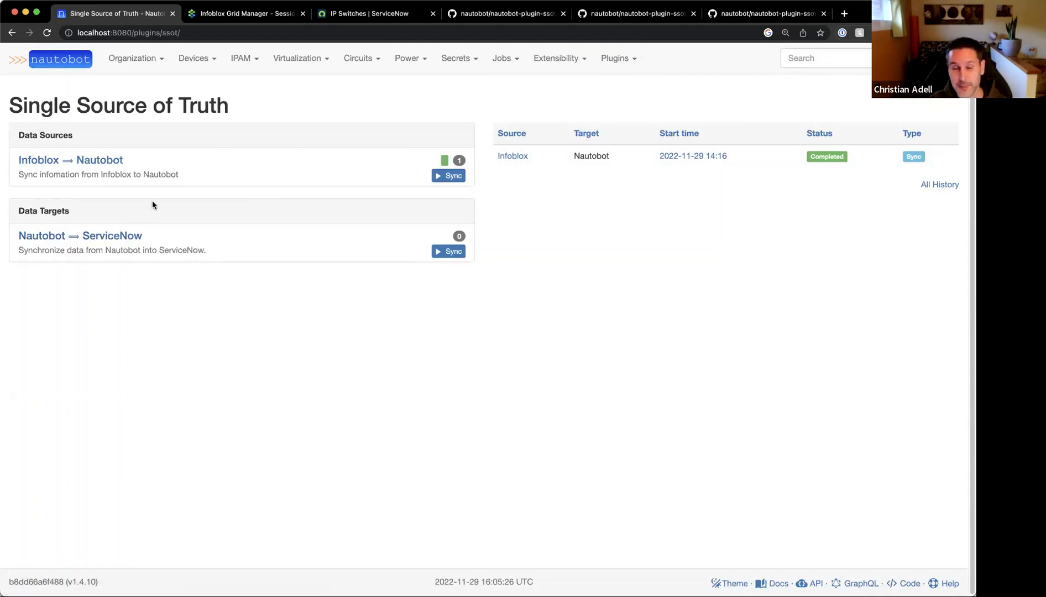
{"action": "left_click", "coordinate": [702, 156]}
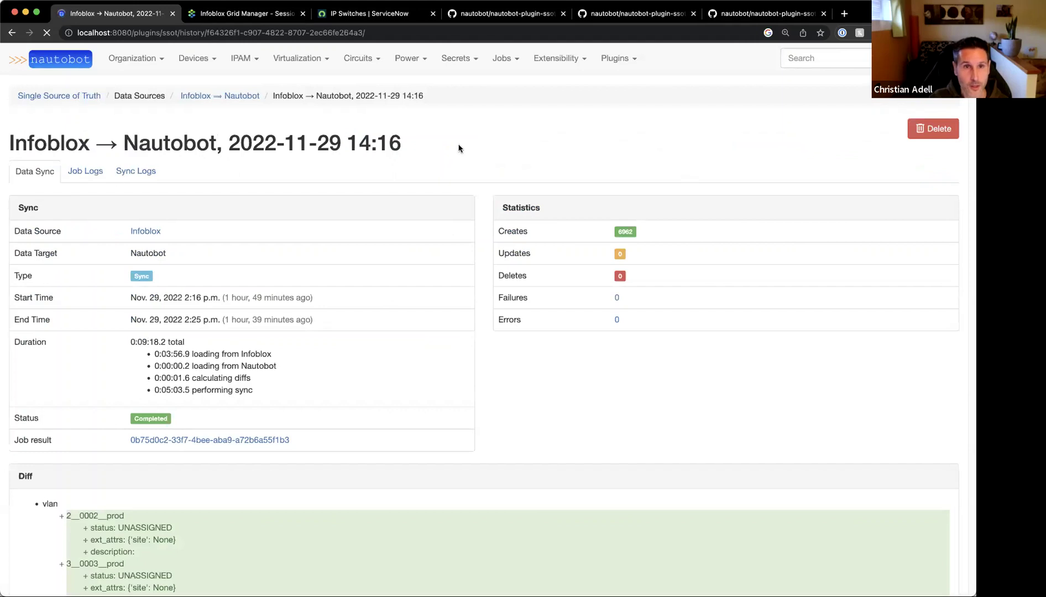
Examine the sync's start time, duration, diff and statistics
{"action": "left_click_drag", "start_coordinate": [341, 144], "coordinate": [401, 145]}
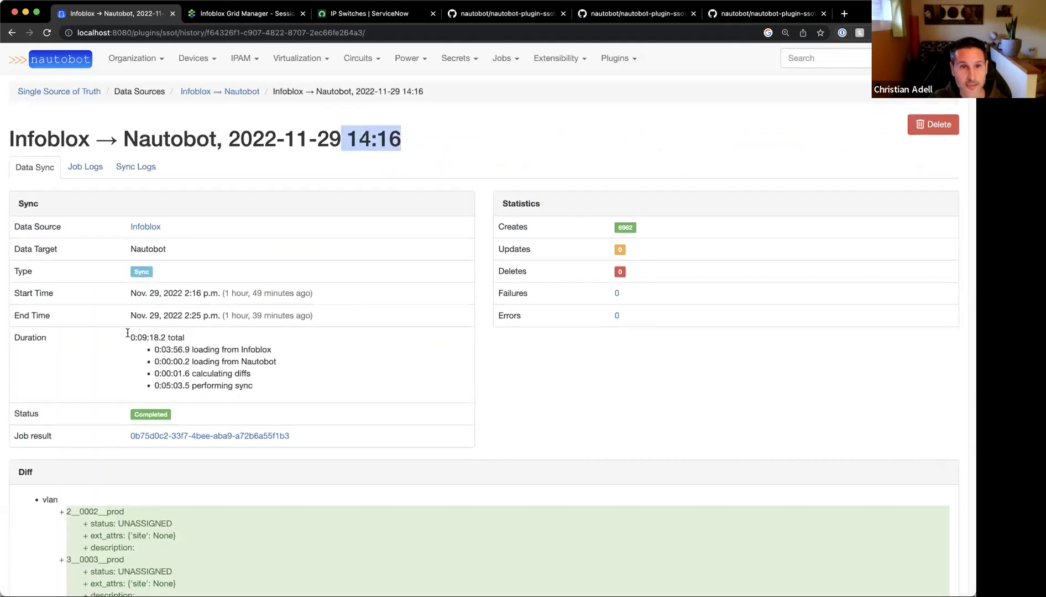
{"action": "left_click_drag", "start_coordinate": [175, 337], "coordinate": [138, 337]}
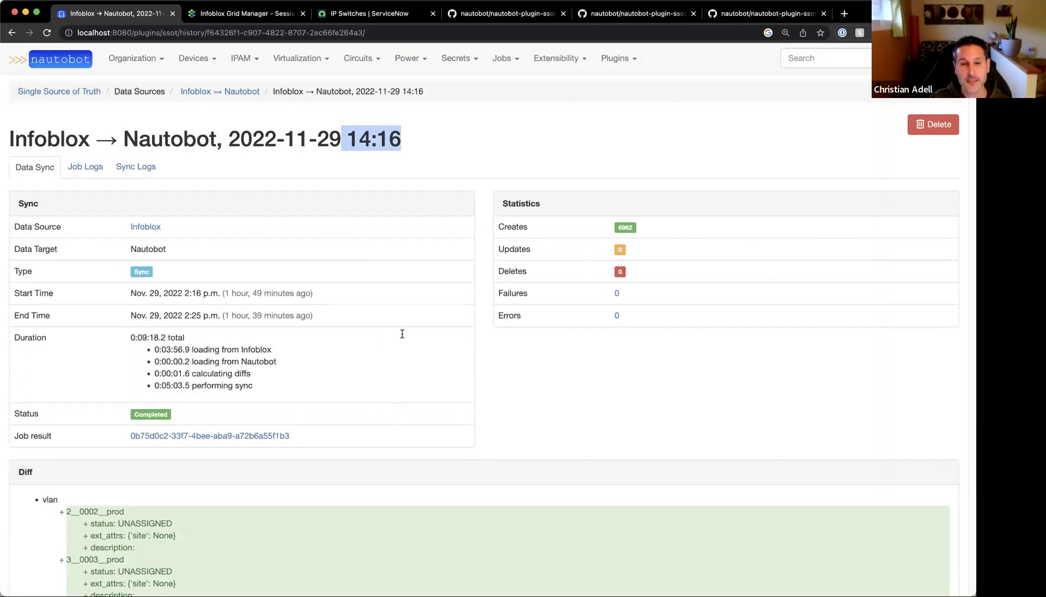
{"action": "scroll", "coordinate": [435, 355], "scroll_direction": "down", "scroll_amount": 5}
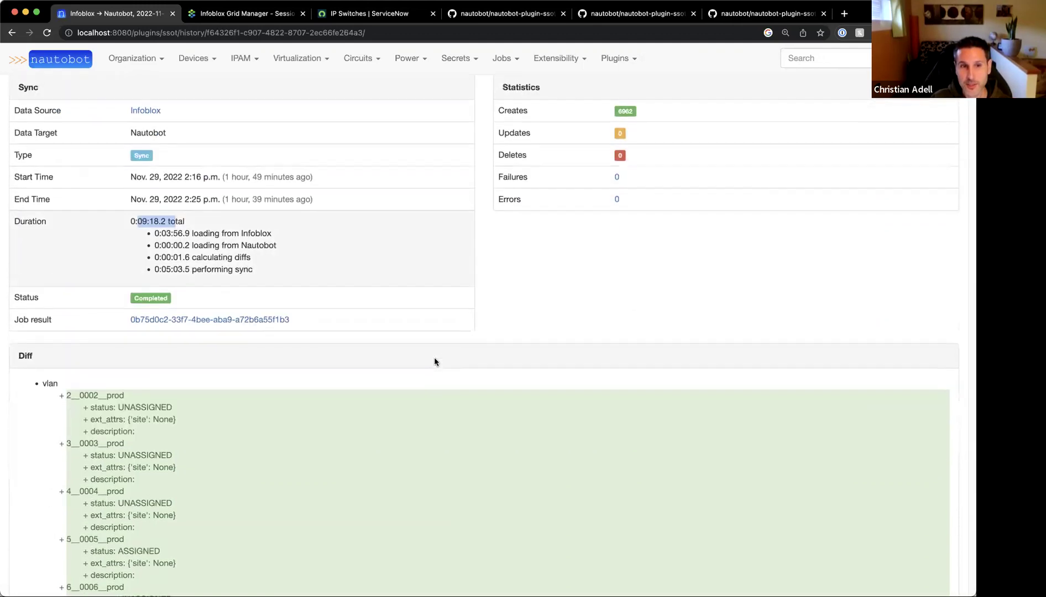
{"action": "scroll", "coordinate": [433, 369], "scroll_direction": "down", "scroll_amount": 1}
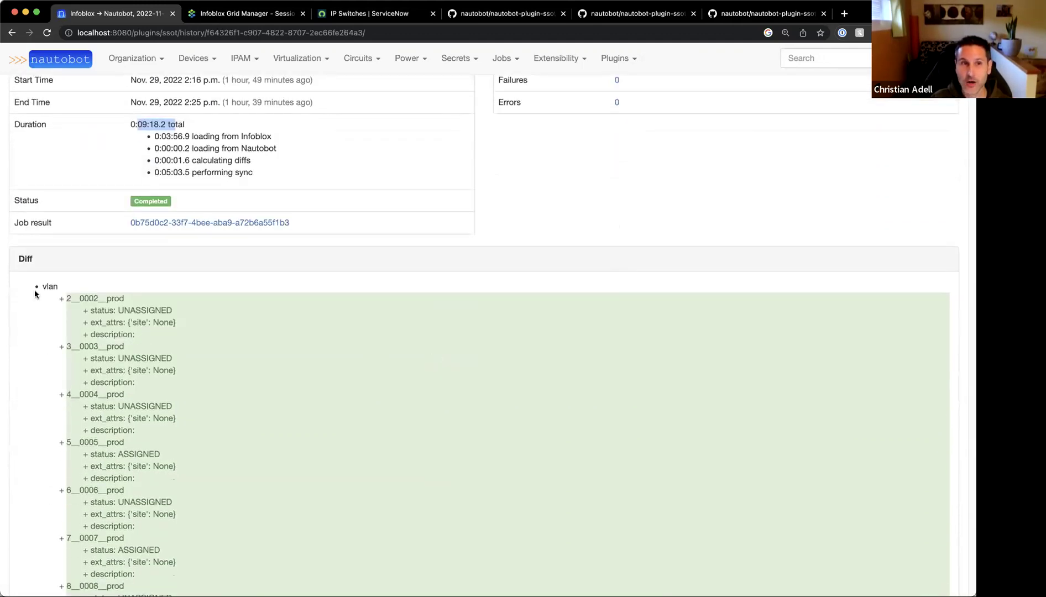
{"action": "left_click_drag", "start_coordinate": [20, 255], "coordinate": [48, 258]}
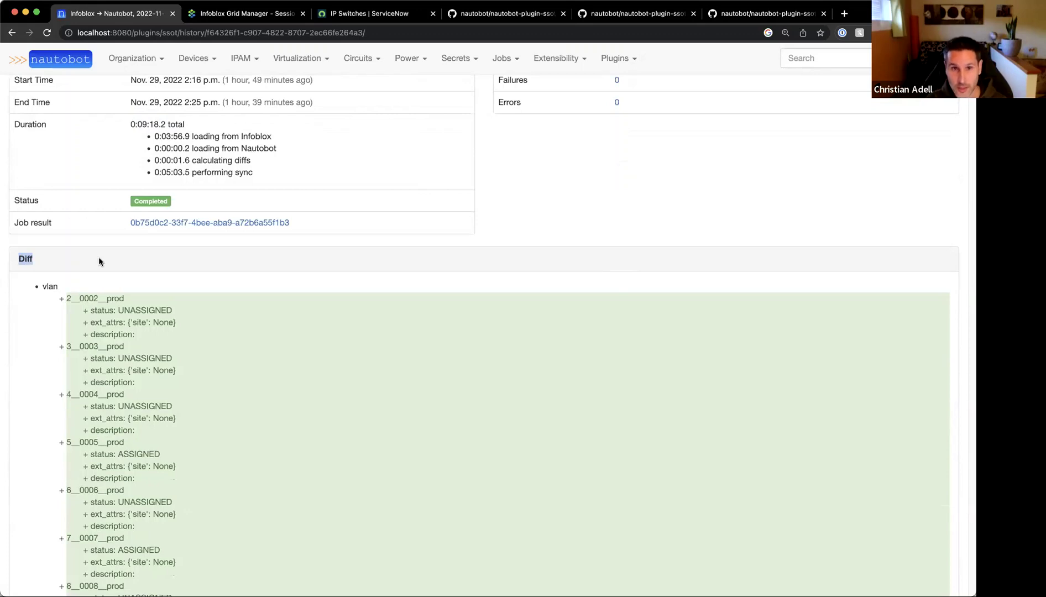
{"action": "scroll", "coordinate": [410, 270], "scroll_direction": "up", "scroll_amount": 3}
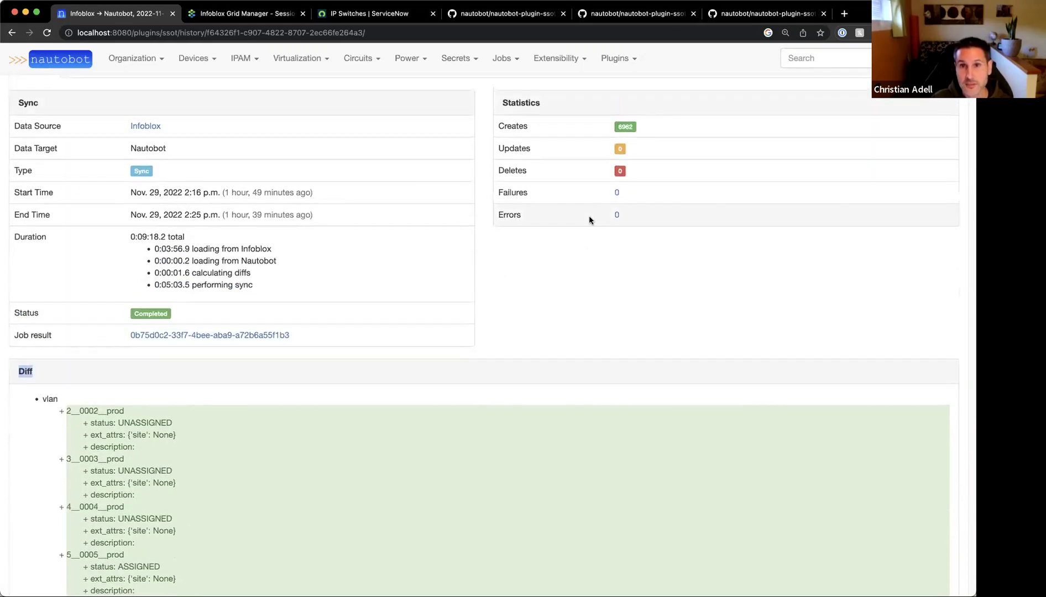
{"action": "scroll", "coordinate": [589, 219], "scroll_direction": "up", "scroll_amount": 1}
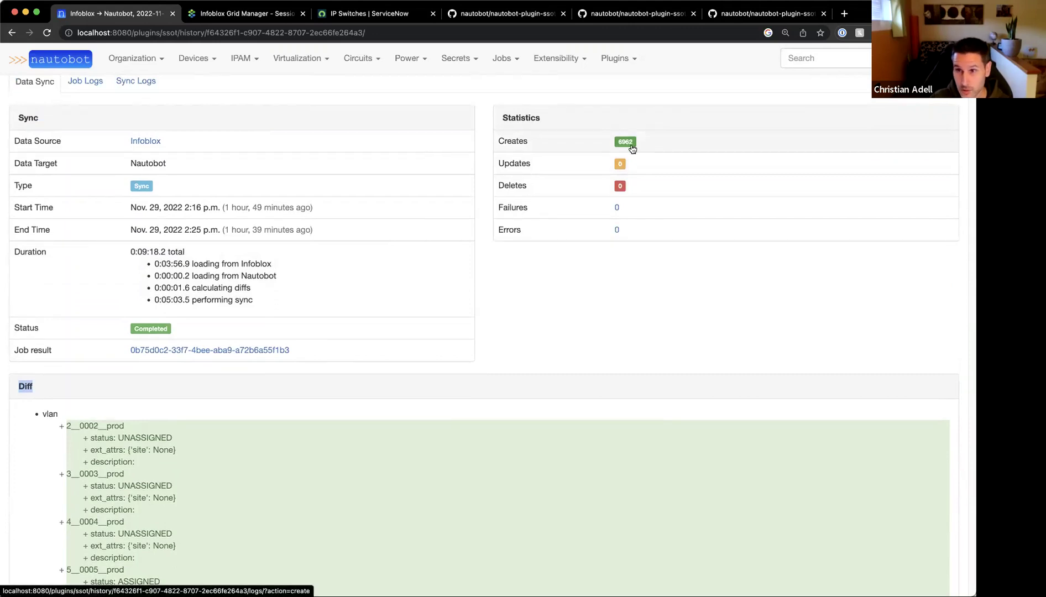
Open the record of IP address 10.0.1.0/24 from the IP address list and review its custom fields and tags
{"action": "left_click", "coordinate": [236, 59]}
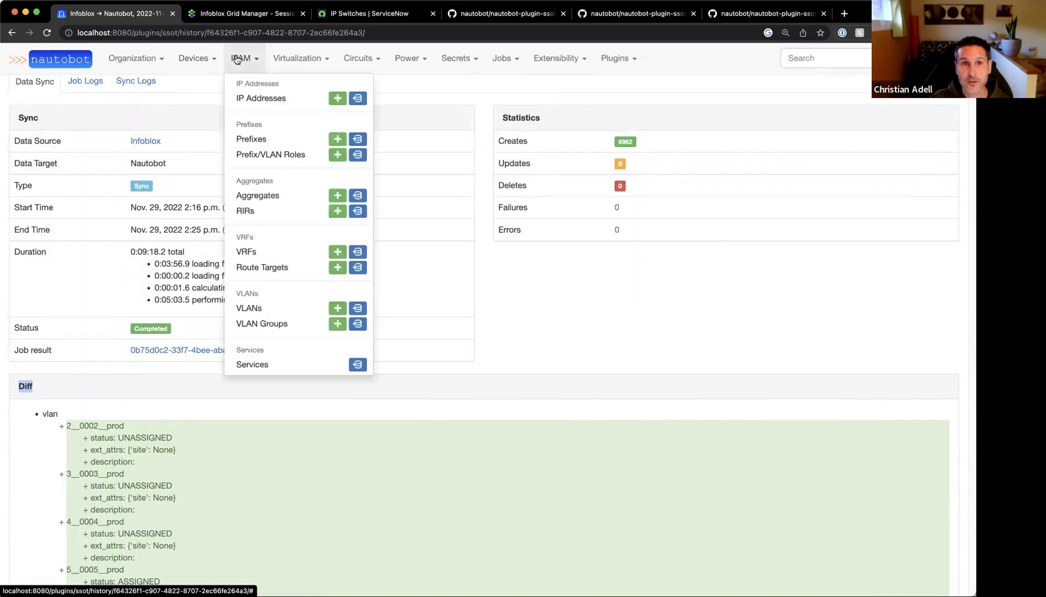
{"action": "left_click", "coordinate": [264, 99]}
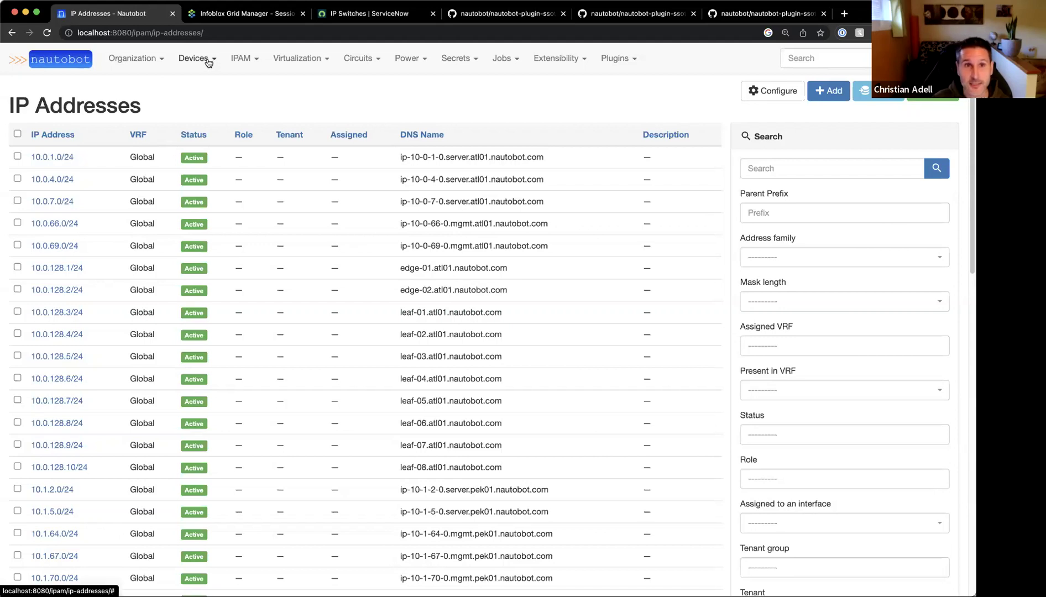
{"action": "left_click", "coordinate": [202, 70]}
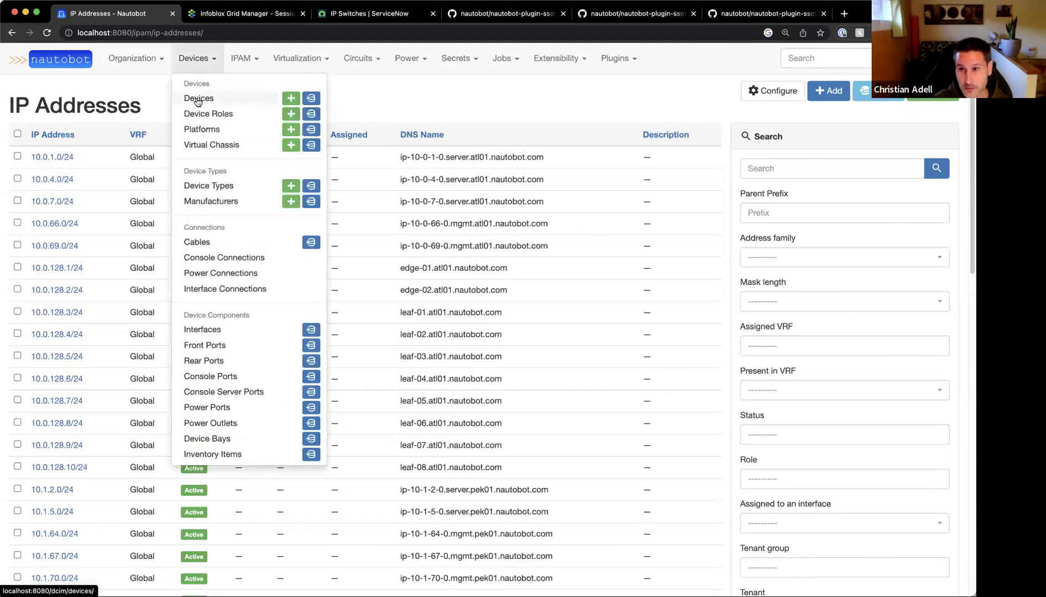
{"action": "left_click", "coordinate": [65, 156]}
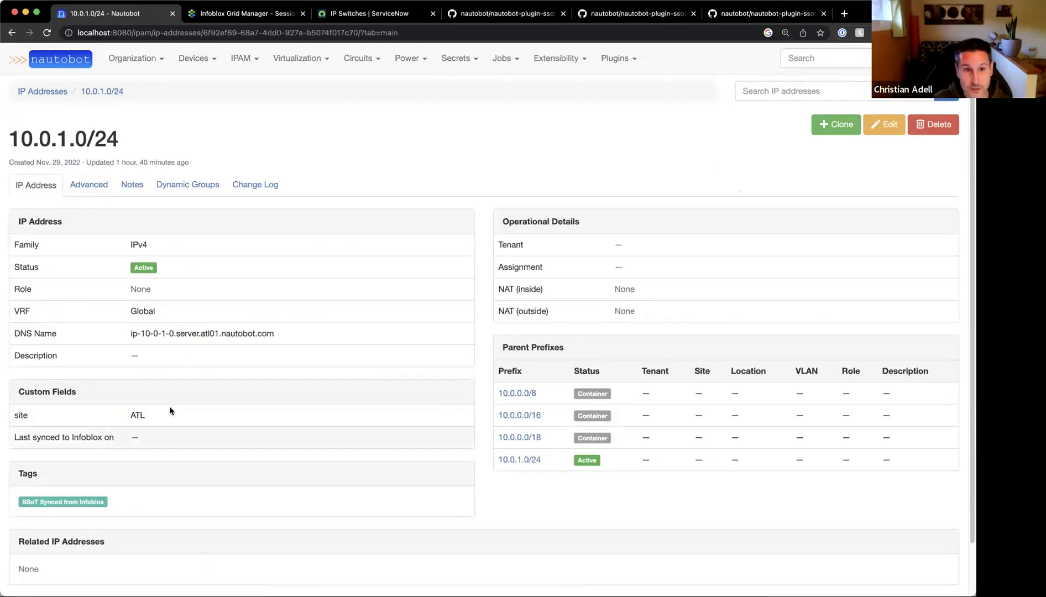
{"action": "scroll", "coordinate": [110, 450], "scroll_direction": "down", "scroll_amount": 2}
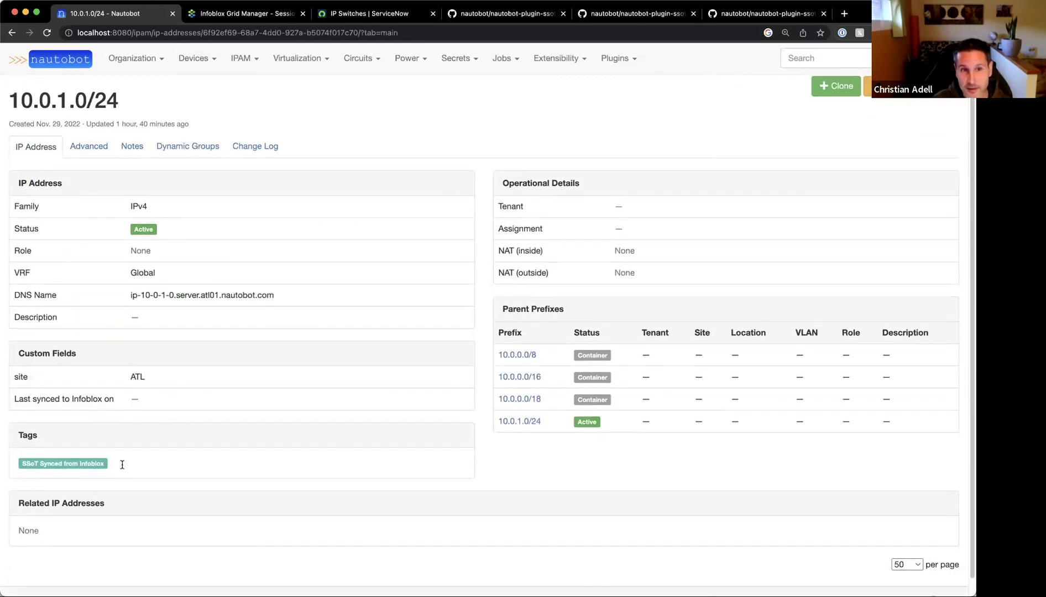
Assign IP address 10.0.1.0/24 to interface HuE-0/0/0/0 of device ABC01-leaf01 and save the record
{"action": "left_click", "coordinate": [868, 88]}
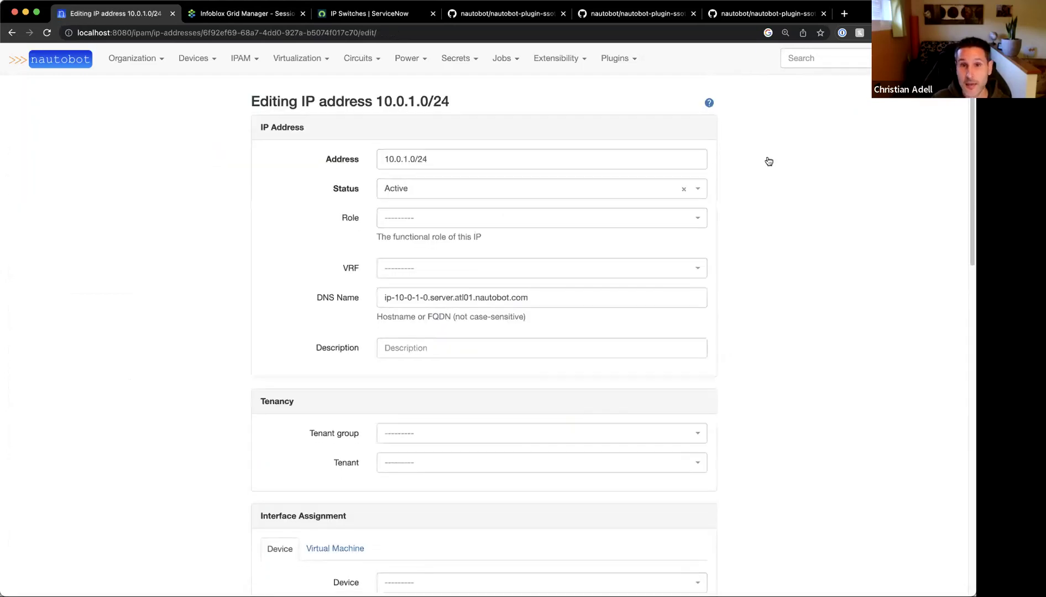
{"action": "scroll", "coordinate": [572, 384], "scroll_direction": "down", "scroll_amount": 3}
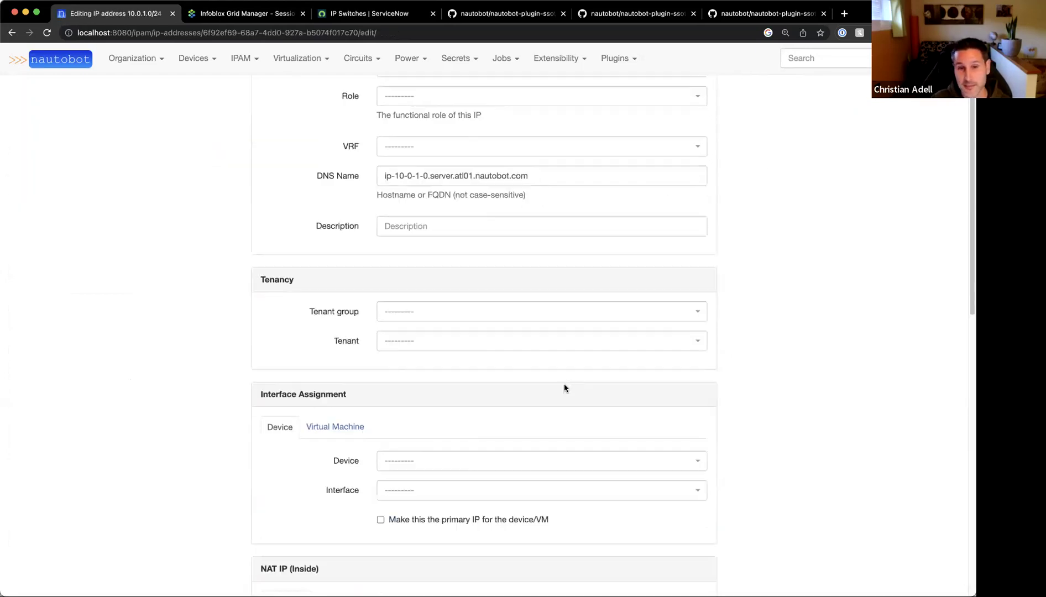
{"action": "left_click", "coordinate": [420, 463]}
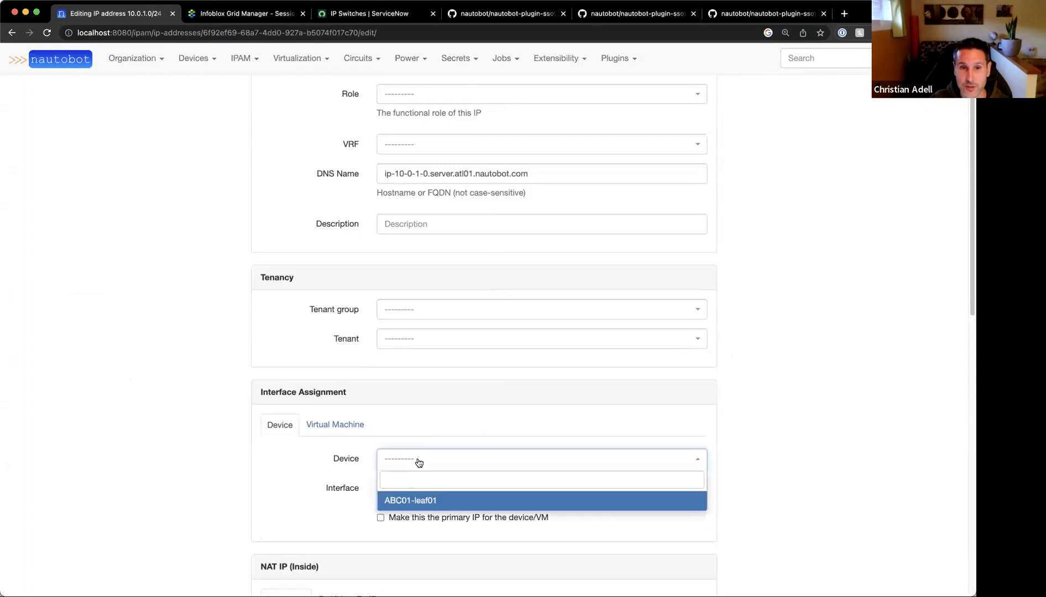
{"action": "left_click", "coordinate": [422, 503]}
{"action": "left_click", "coordinate": [422, 490]}
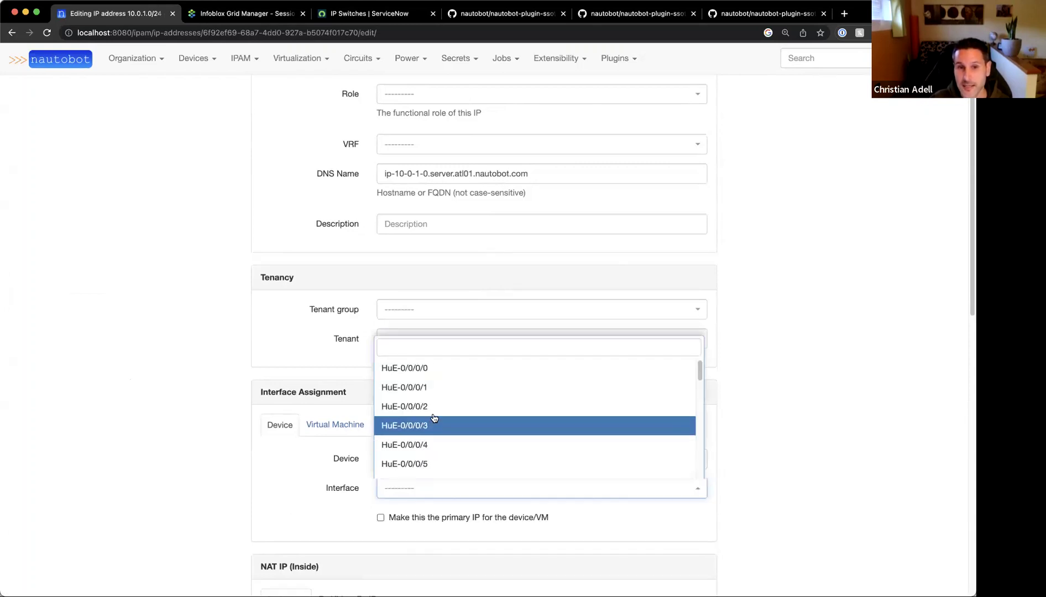
{"action": "left_click", "coordinate": [432, 368]}
{"action": "scroll", "coordinate": [857, 457], "scroll_direction": "down", "scroll_amount": 6}
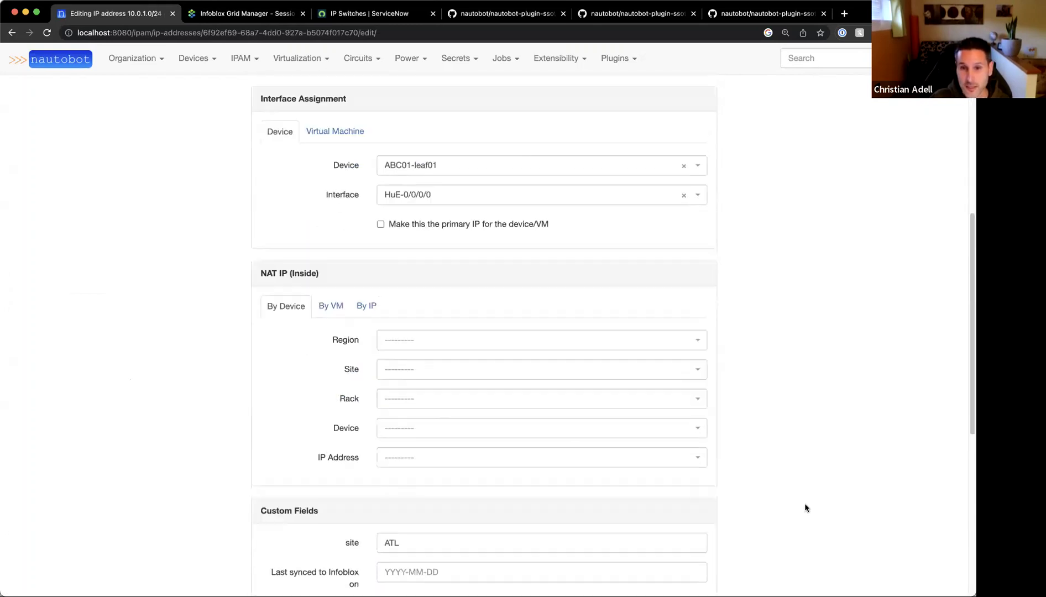
{"action": "scroll", "coordinate": [785, 514], "scroll_direction": "down", "scroll_amount": 10}
{"action": "left_click", "coordinate": [655, 557]}
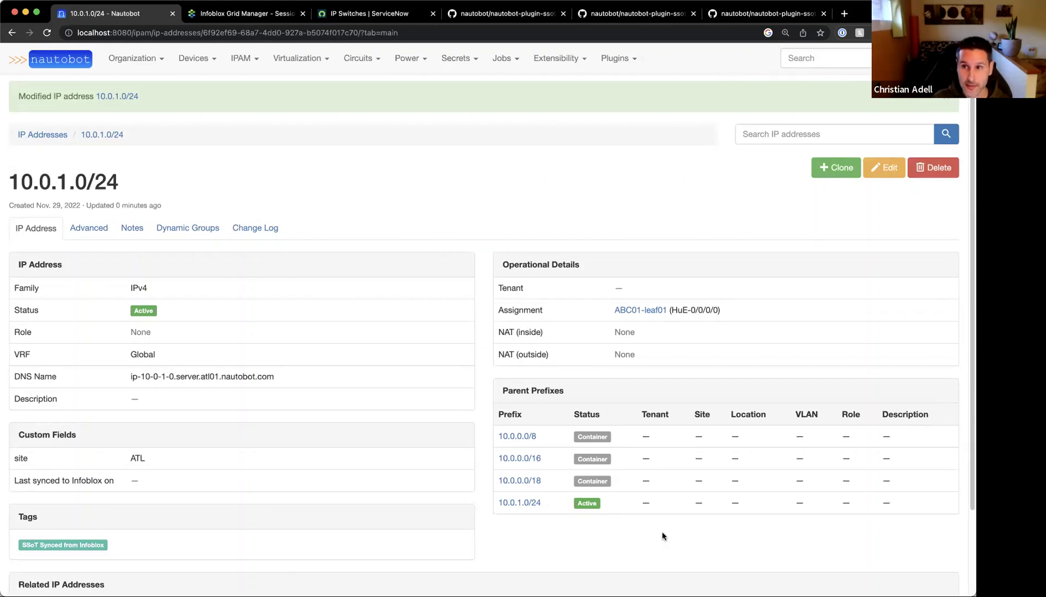
Change the IP address's DNS name to ip-10-0-1-0.server.abc01.nautobot.com and save the record
{"action": "left_click", "coordinate": [893, 175]}
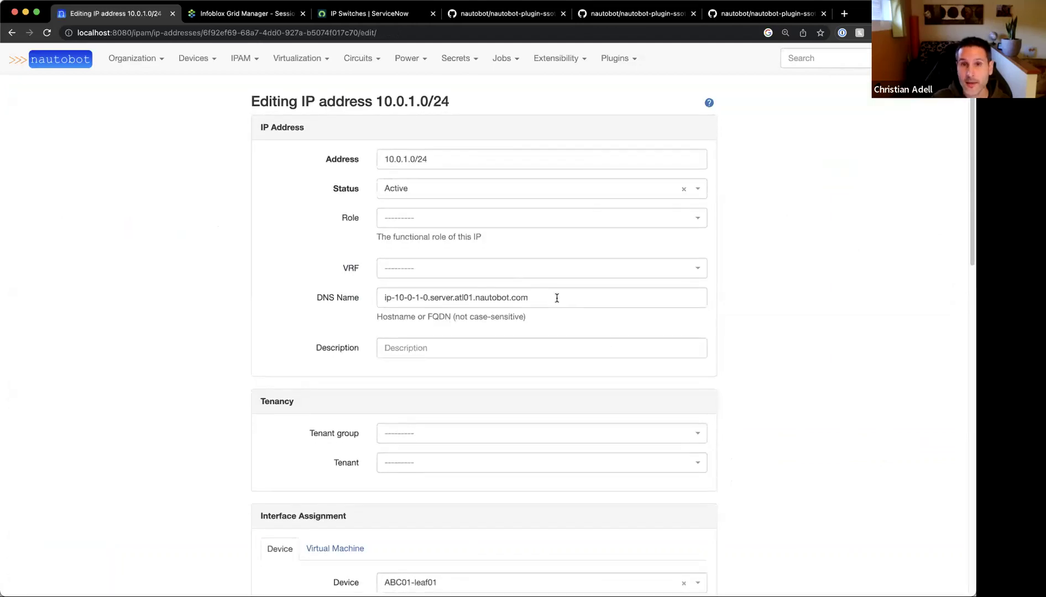
{"action": "left_click", "coordinate": [458, 296]}
{"action": "left_click_drag", "start_coordinate": [453, 297], "coordinate": [465, 298]}
{"action": "type", "text": "abc"}
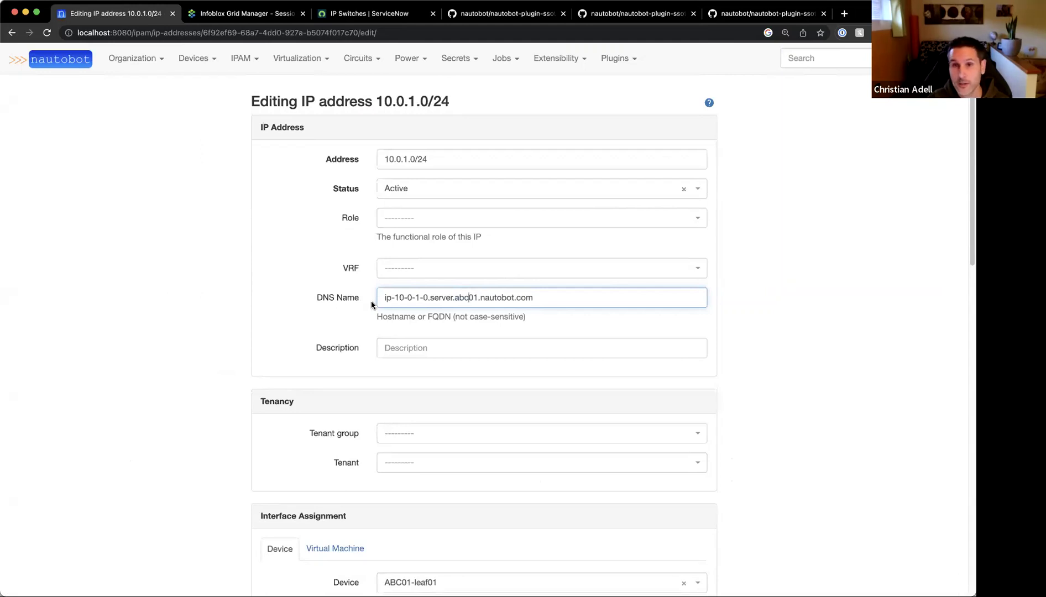
{"action": "left_click", "coordinate": [822, 311]}
{"action": "scroll", "coordinate": [822, 311], "scroll_direction": "down", "scroll_amount": 15}
{"action": "left_click", "coordinate": [666, 557]}
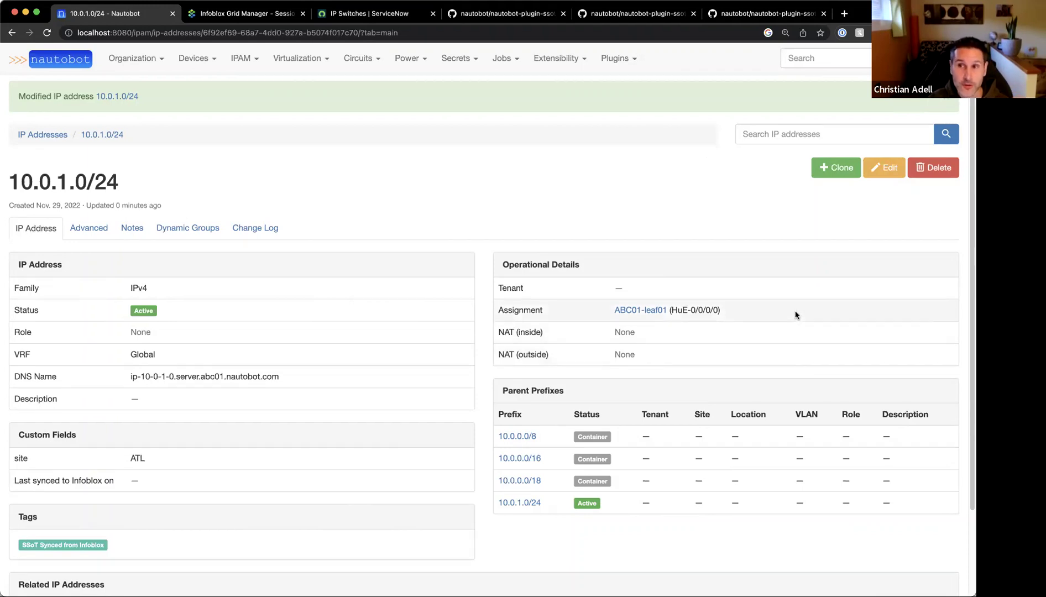
Run the Infoblox to Nautobot sync job from the Single Source of Truth dashboard with dry run disabled
{"action": "left_click", "coordinate": [633, 61]}
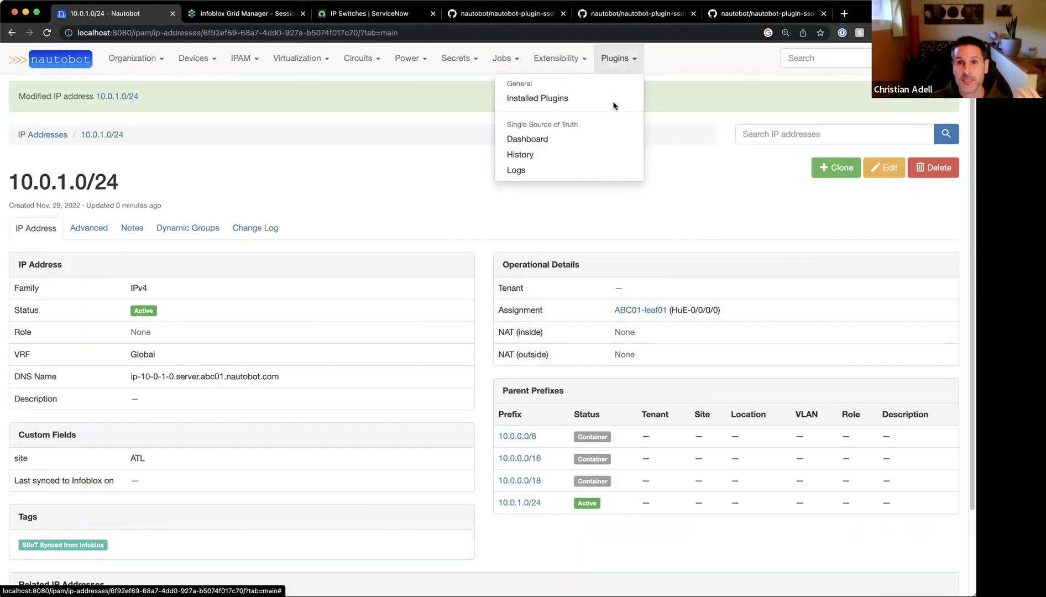
{"action": "left_click", "coordinate": [554, 141]}
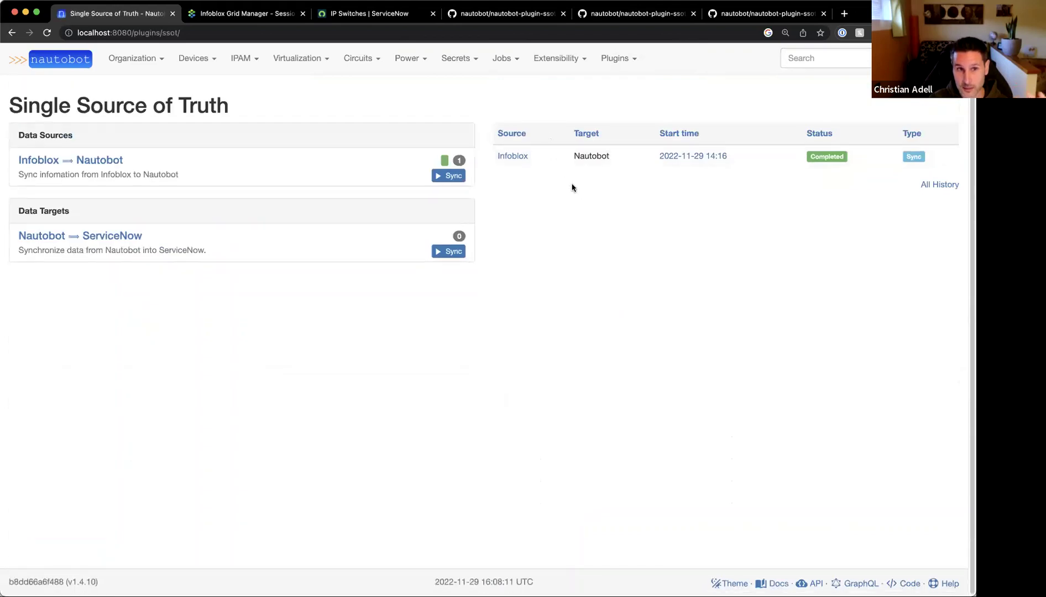
{"action": "left_click", "coordinate": [442, 176]}
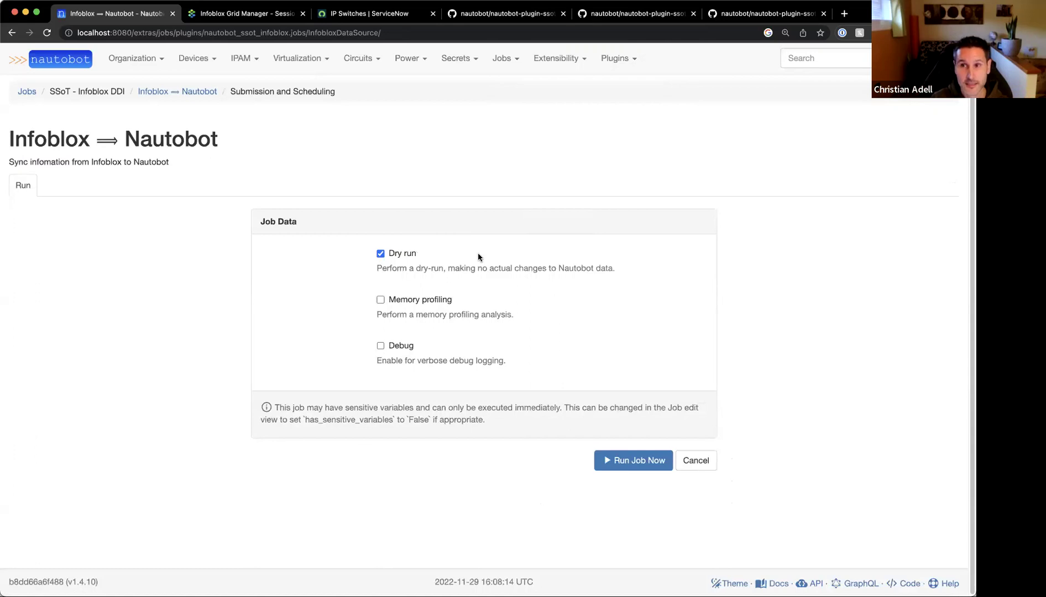
{"action": "left_click", "coordinate": [380, 254]}
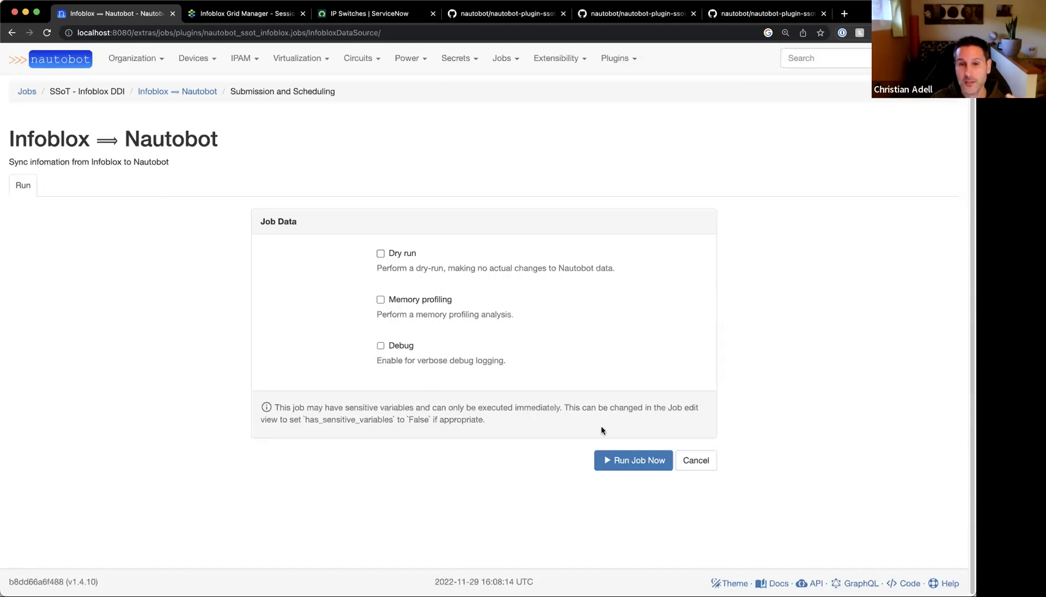
{"action": "left_click", "coordinate": [622, 461]}
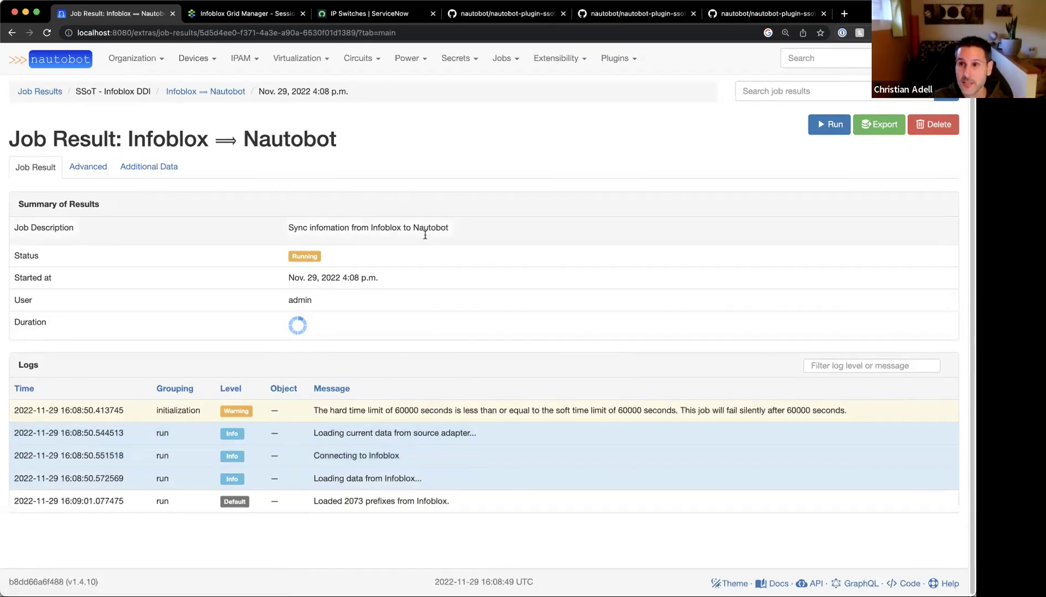
Return to the Single Source of Truth dashboard to check the sync history
{"action": "left_click", "coordinate": [194, 58]}
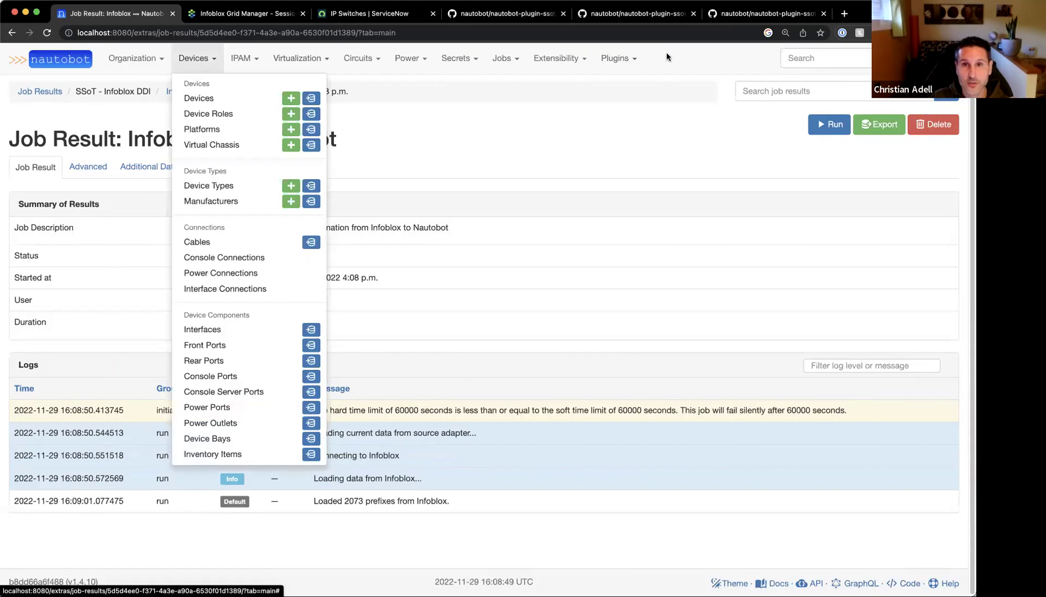
{"action": "left_click", "coordinate": [630, 59]}
{"action": "left_click", "coordinate": [524, 137]}
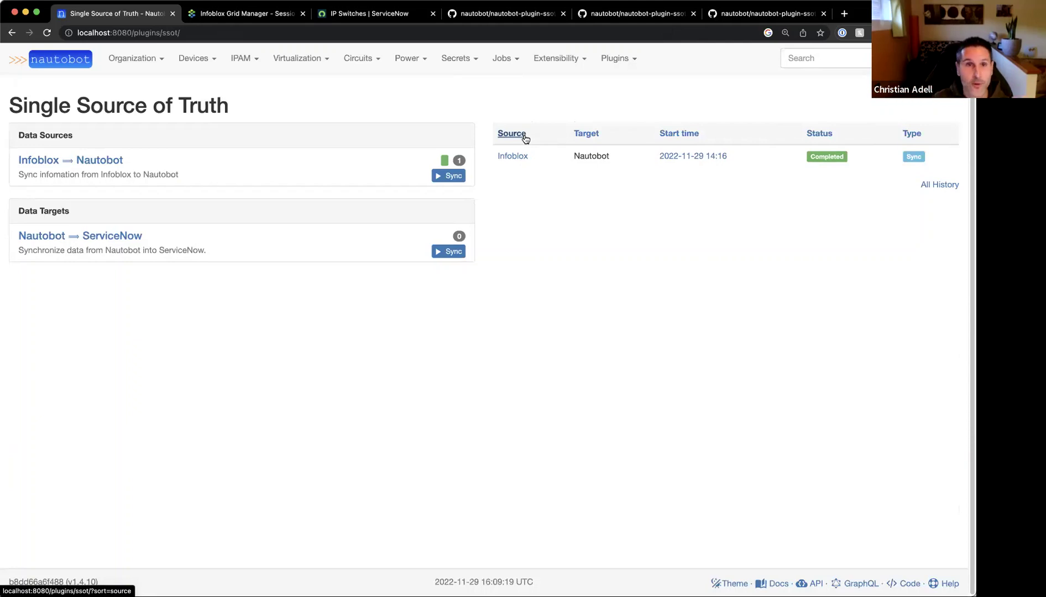
Review the Nautobot to ServiceNow sync job options and check the Single Source of Truth sync history
{"action": "left_click", "coordinate": [451, 254]}
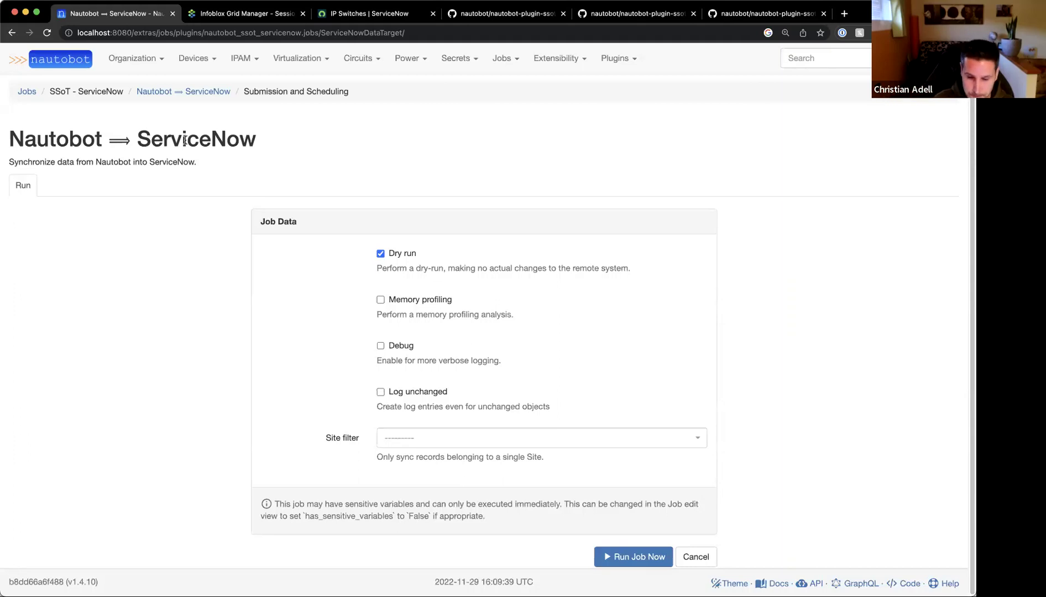
{"action": "left_click", "coordinate": [614, 59]}
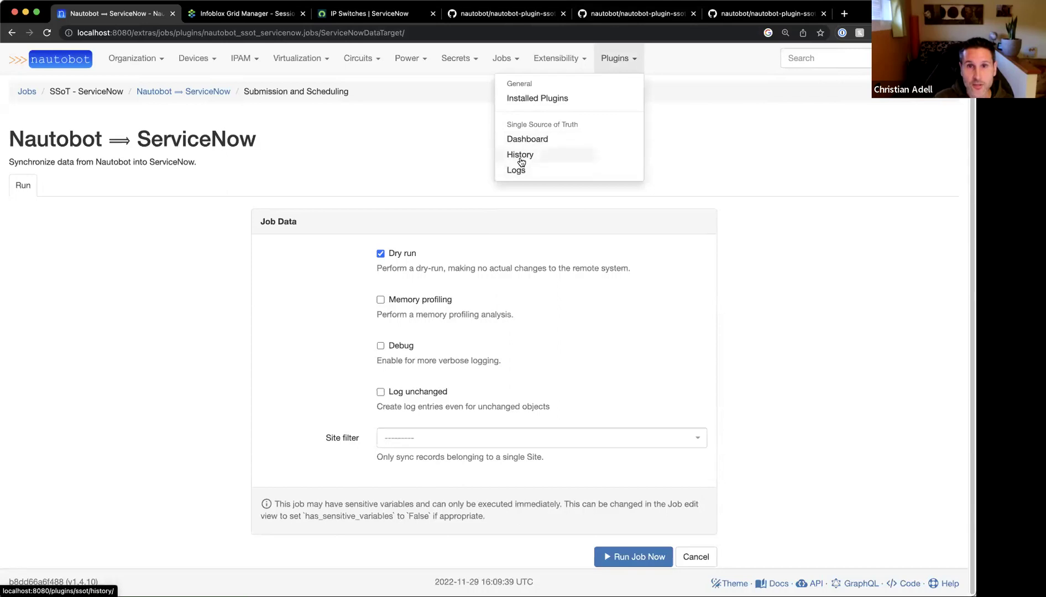
{"action": "left_click", "coordinate": [529, 139]}
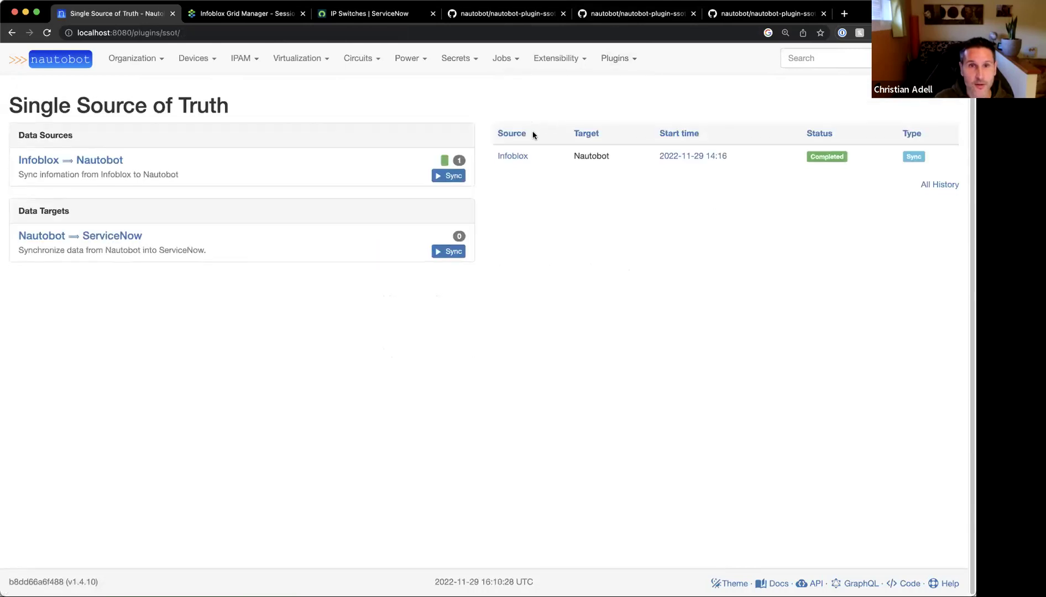
{"action": "left_click", "coordinate": [612, 58]}
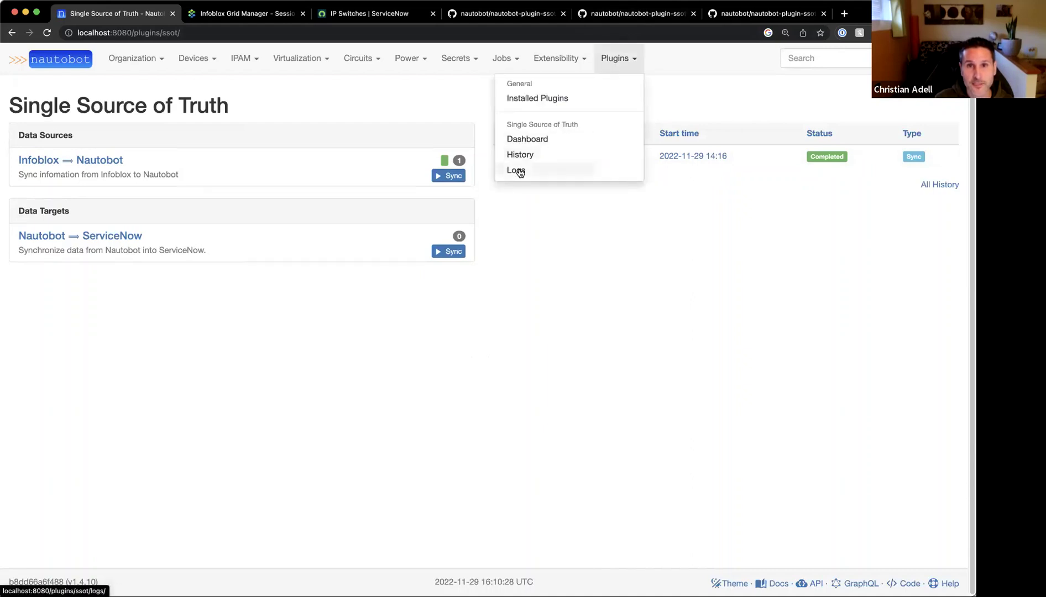
{"action": "left_click", "coordinate": [519, 155]}
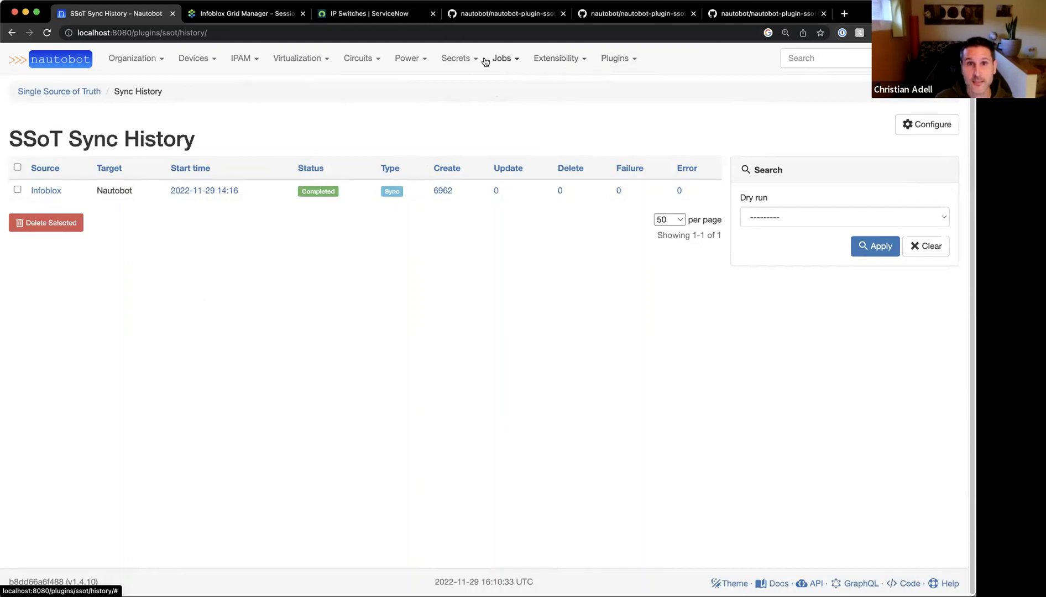
Open the IP address list and highlight "abc" in the DNS name of 10.0.1.0/24
{"action": "left_click", "coordinate": [257, 62]}
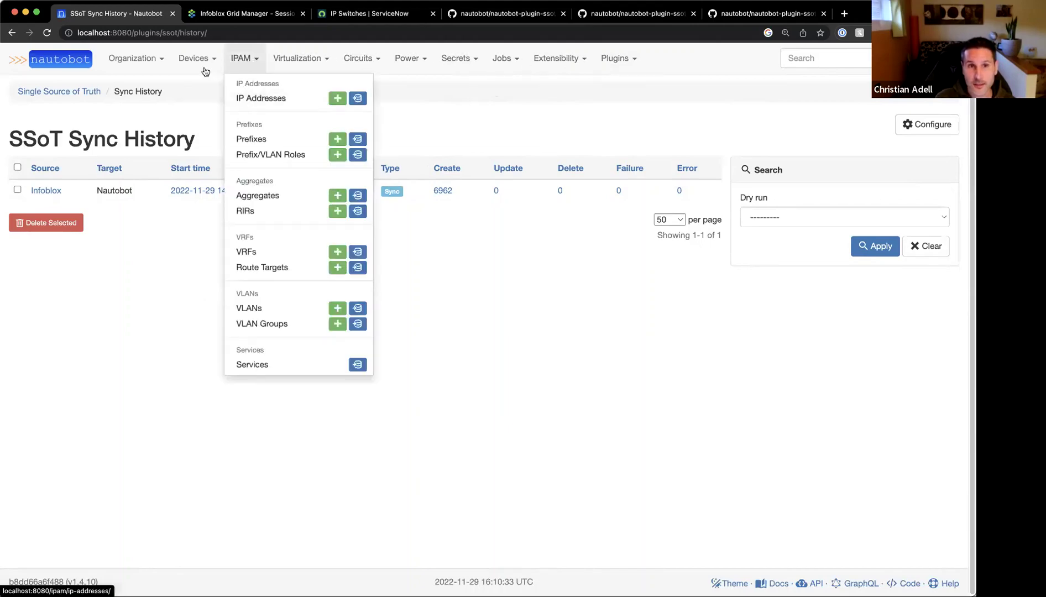
{"action": "left_click", "coordinate": [256, 95]}
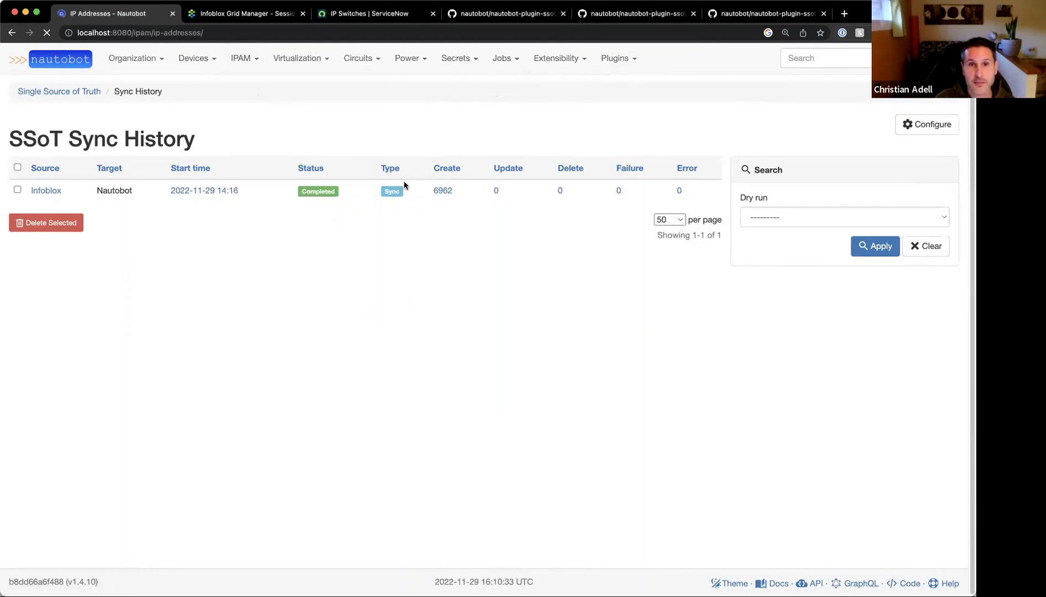
{"action": "left_click_drag", "start_coordinate": [470, 156], "coordinate": [481, 154]}
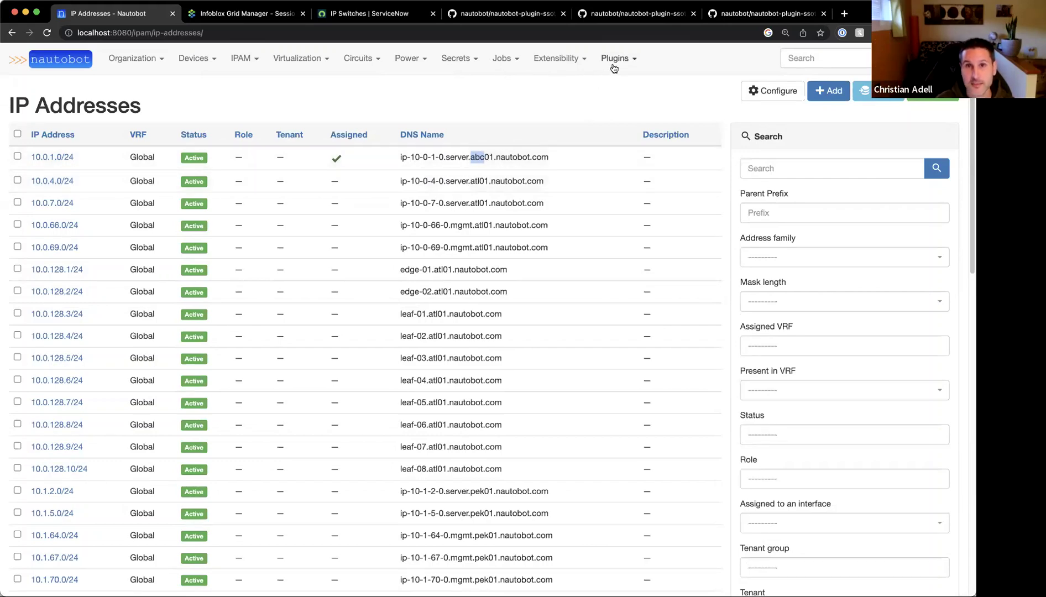
Recheck the sync history and open the result of the last Infoblox to Nautobot job run
{"action": "mouse_move", "coordinate": [613, 62]}
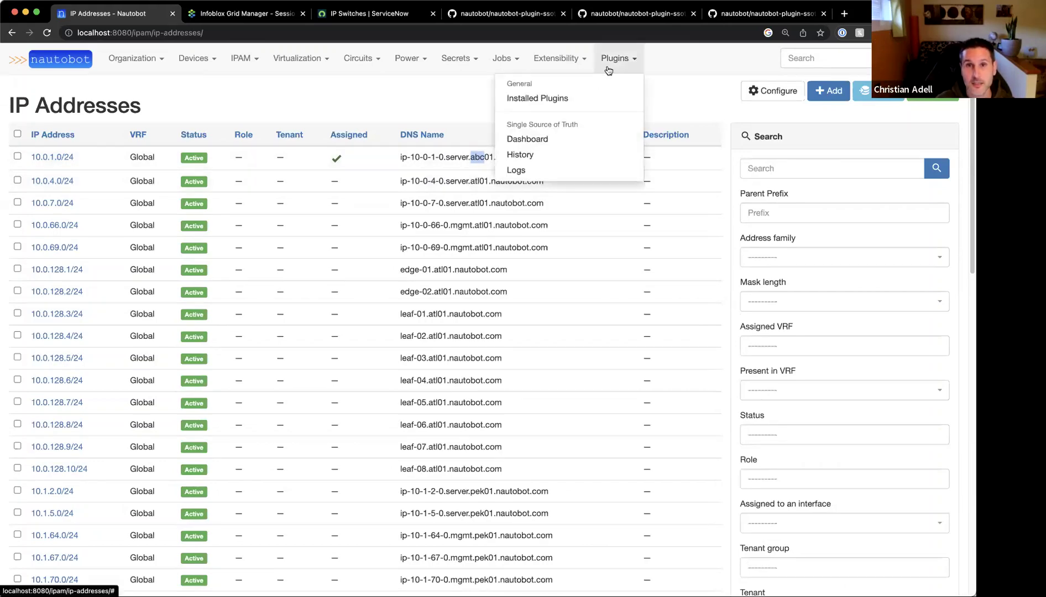
{"action": "left_click", "coordinate": [520, 154]}
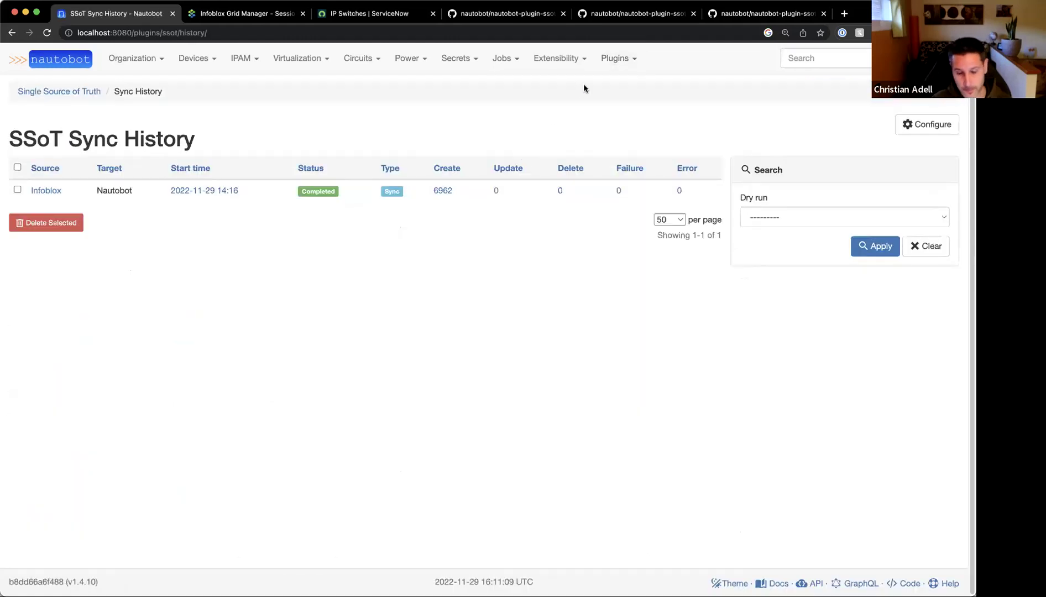
{"action": "mouse_move", "coordinate": [503, 58]}
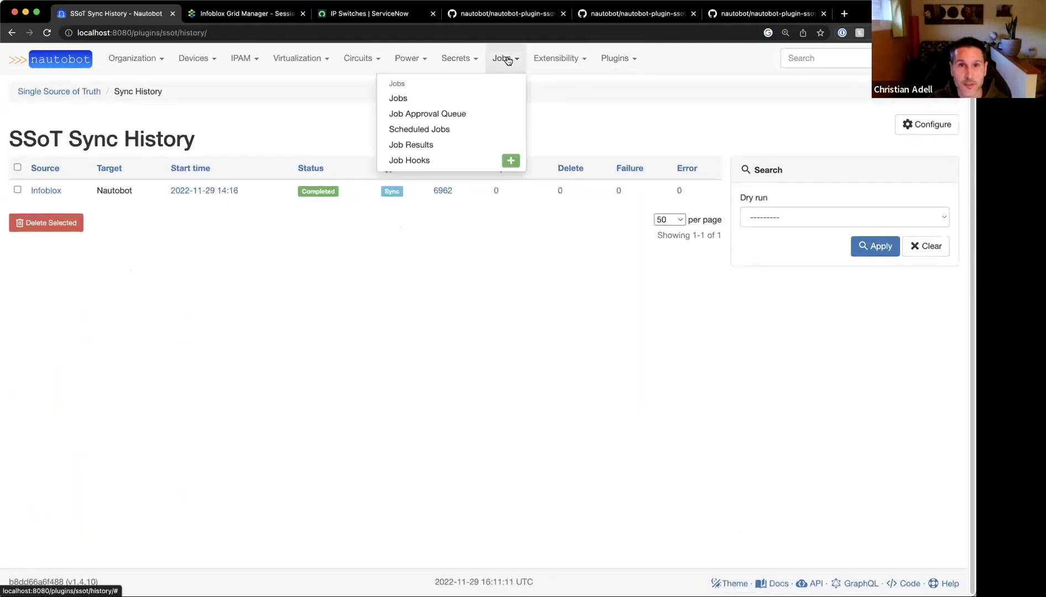
{"action": "left_click", "coordinate": [400, 99]}
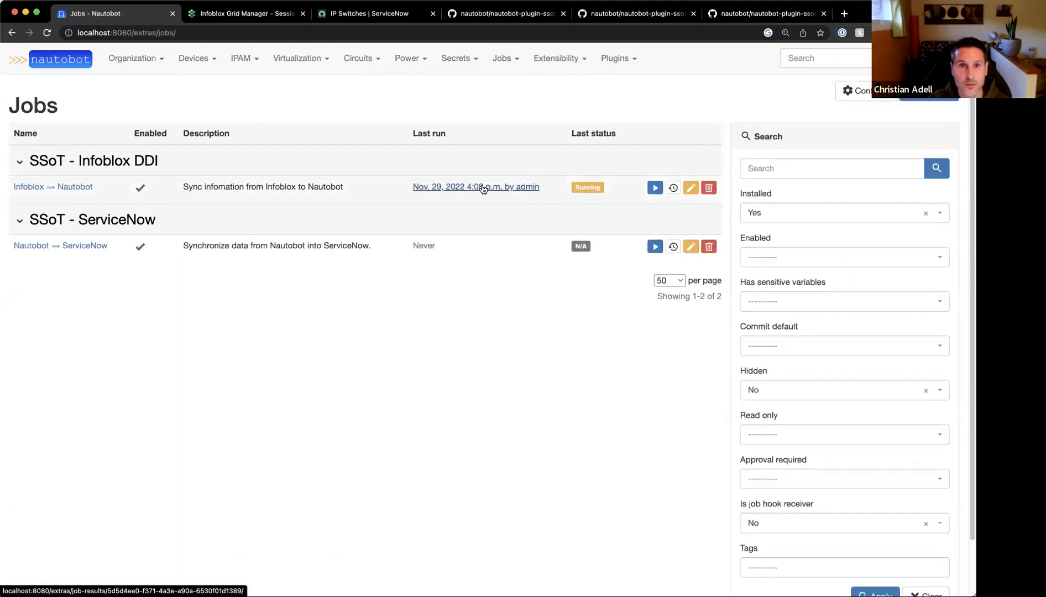
{"action": "left_click", "coordinate": [480, 187]}
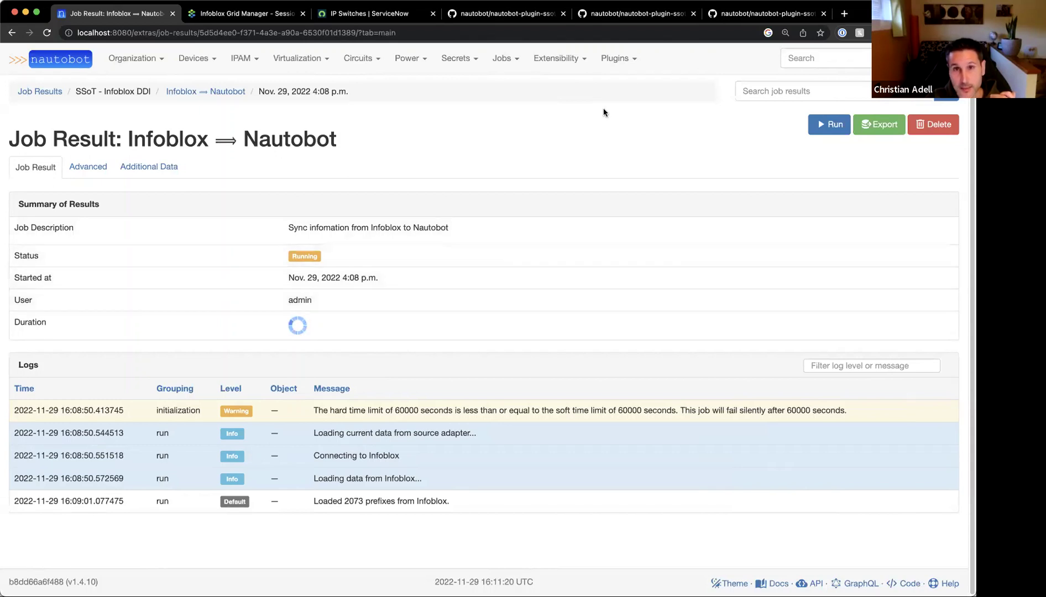
Run the Nautobot to ServiceNow sync job from the Single Source of Truth dashboard with dry run enabled and no site filter
{"action": "left_click", "coordinate": [611, 59]}
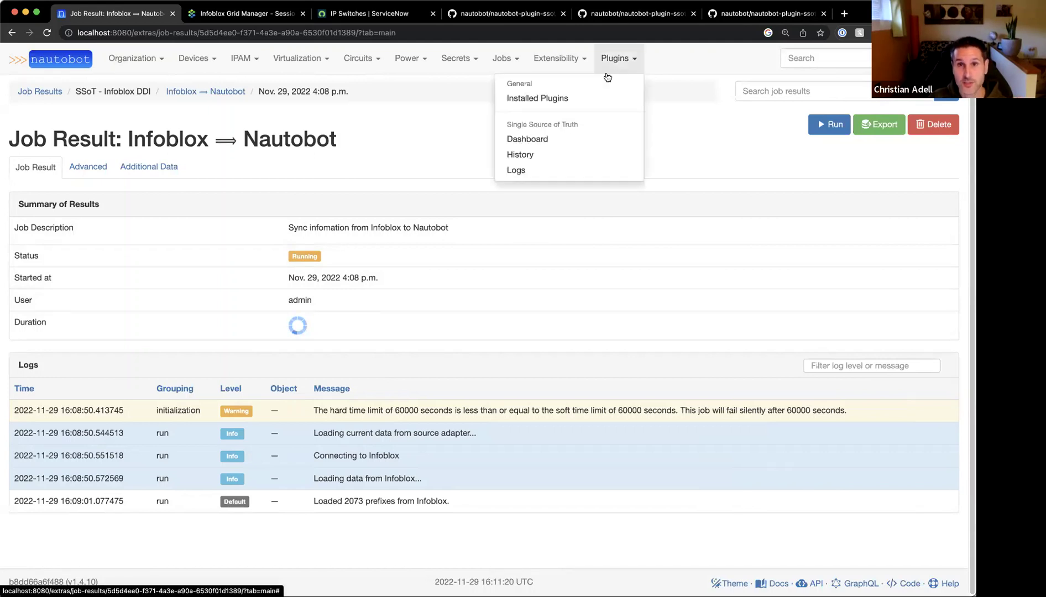
{"action": "left_click", "coordinate": [536, 139]}
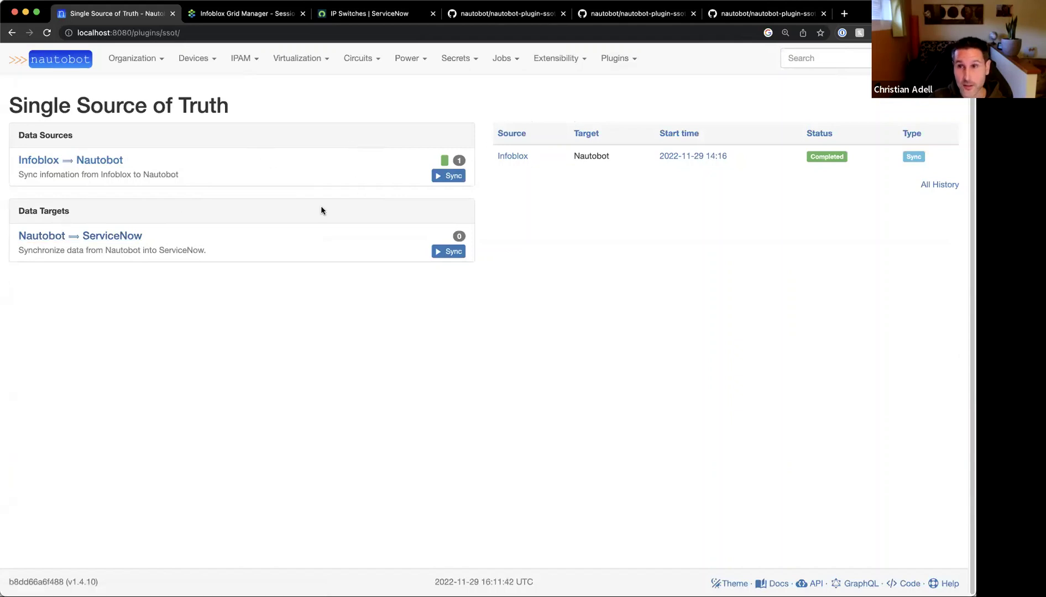
{"action": "left_click", "coordinate": [79, 237]}
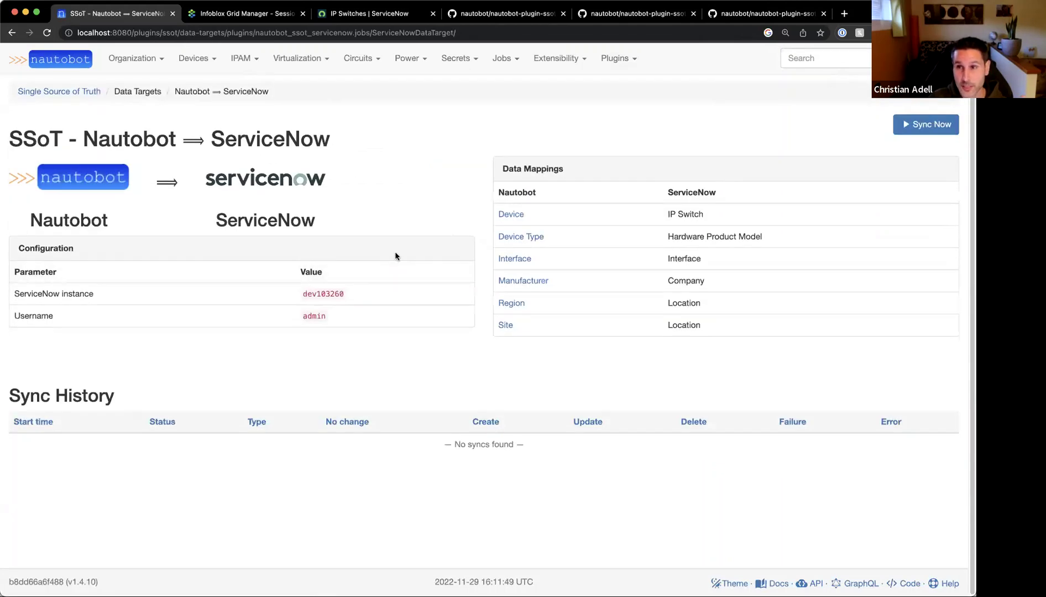
{"action": "left_click", "coordinate": [912, 127]}
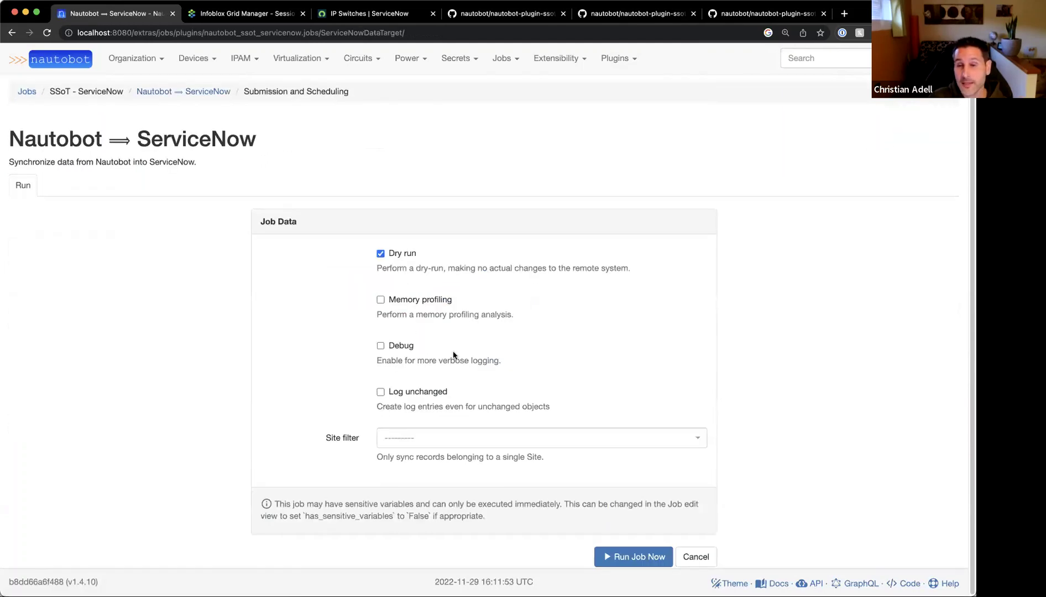
{"action": "triple_click", "coordinate": [362, 437]}
{"action": "left_click", "coordinate": [445, 438]}
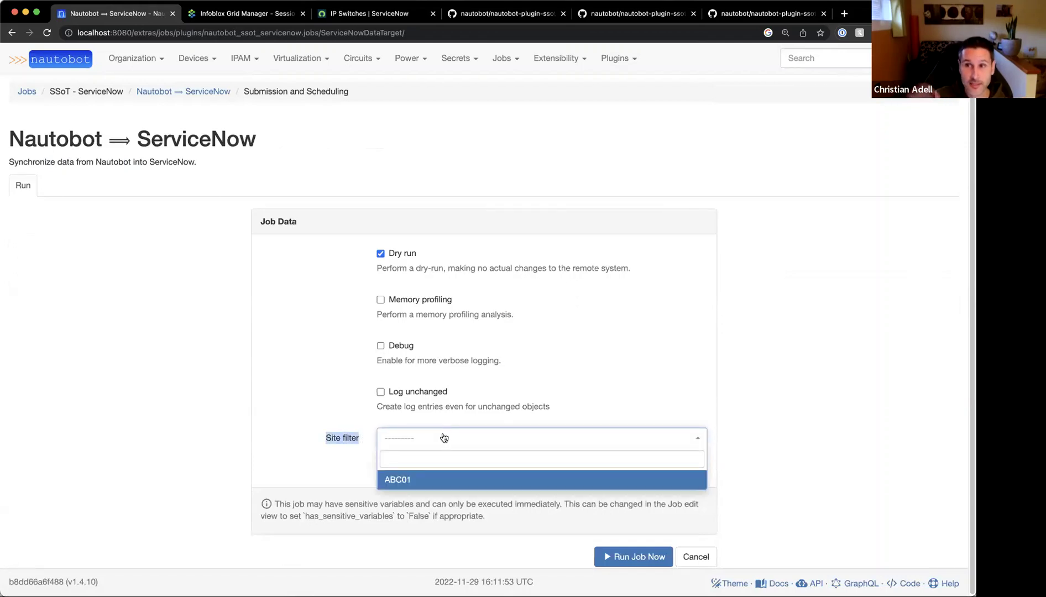
{"action": "left_click", "coordinate": [778, 427]}
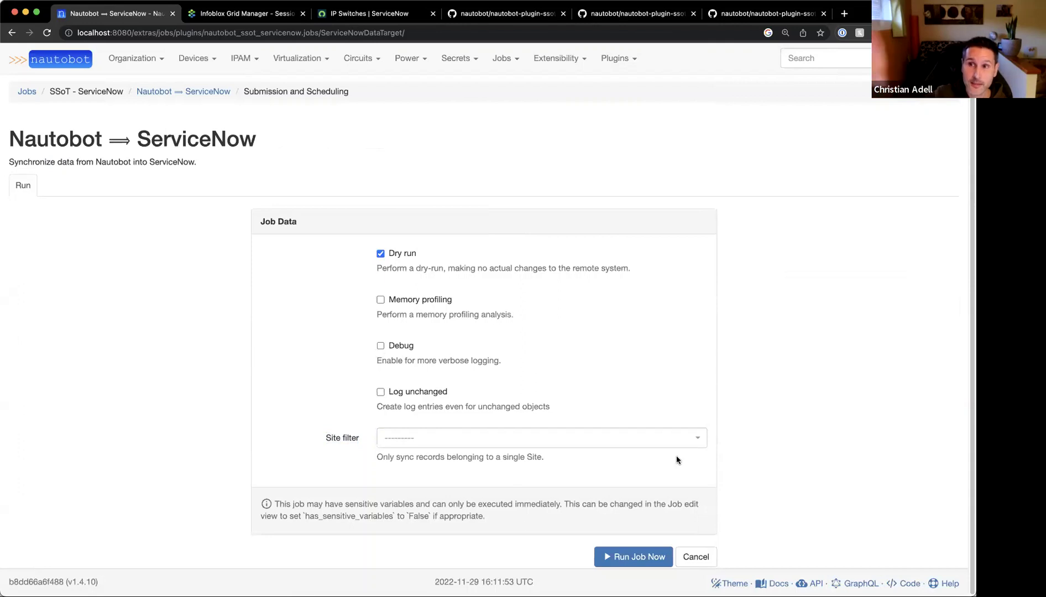
{"action": "left_click", "coordinate": [632, 554]}
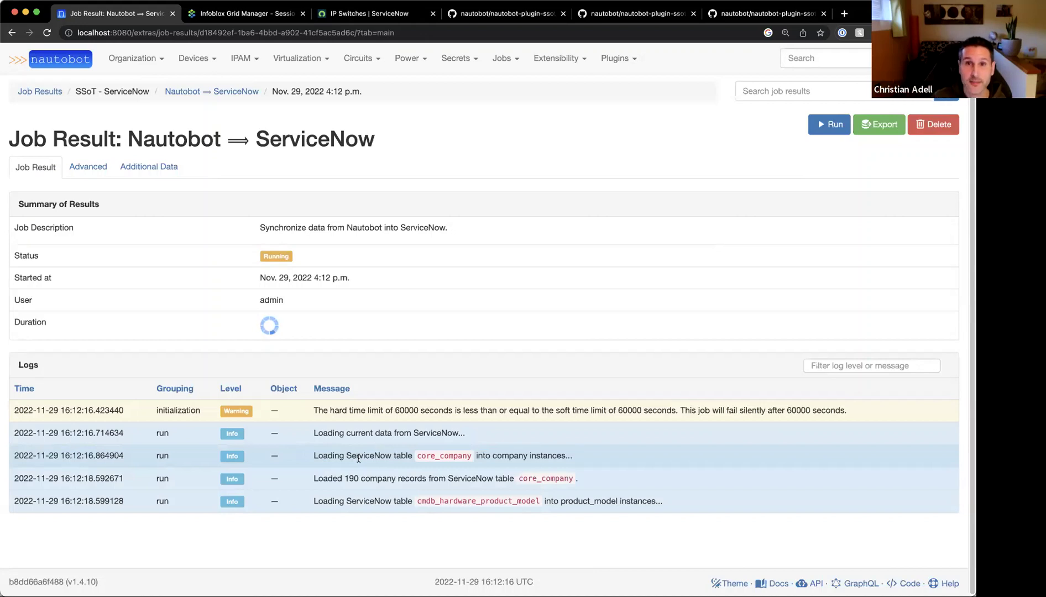
Switch to ServiceNow, reload the IP Switches list and filter it by name "abc"
{"action": "left_click", "coordinate": [346, 14]}
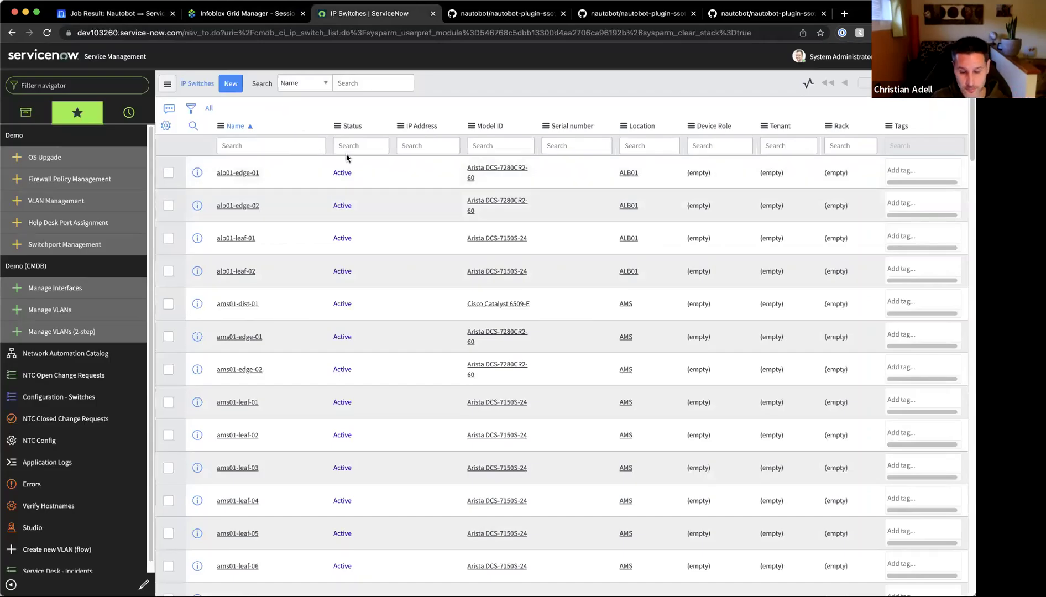
{"action": "key", "text": "super+r"}
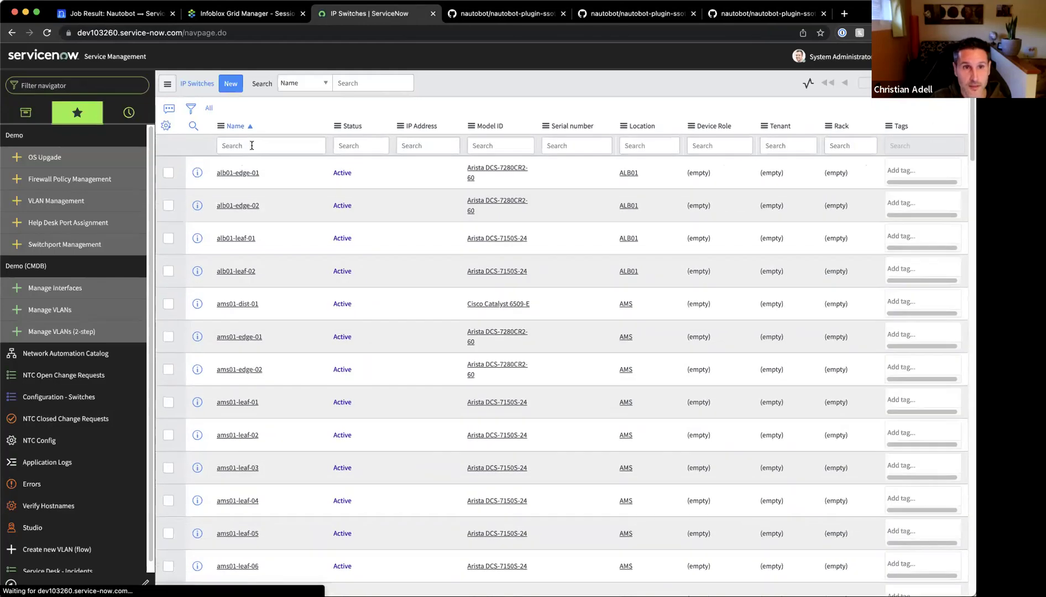
{"action": "type", "text": "abc"}
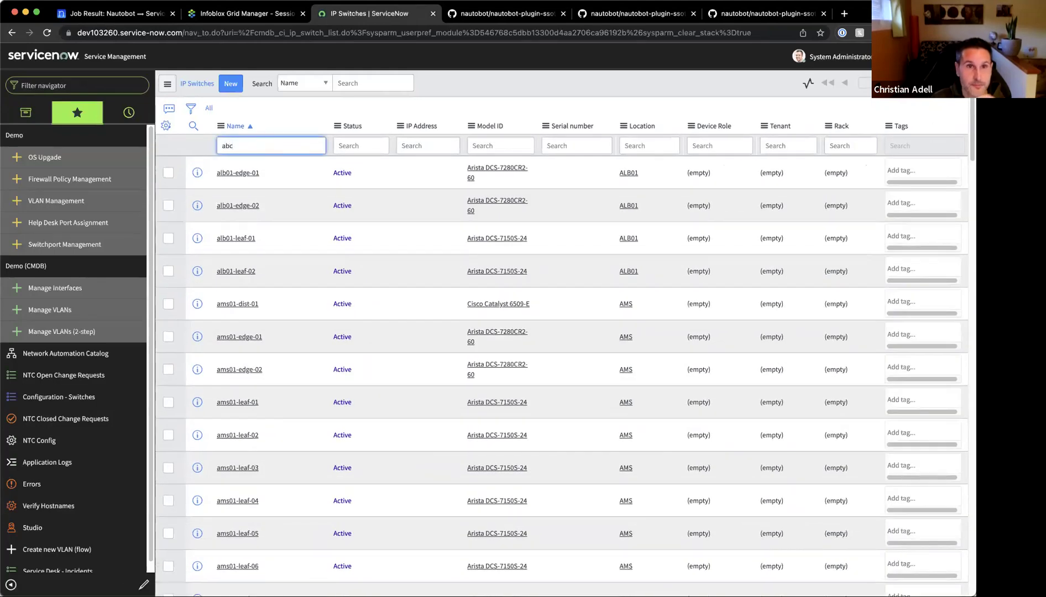
{"action": "key", "text": "Return"}
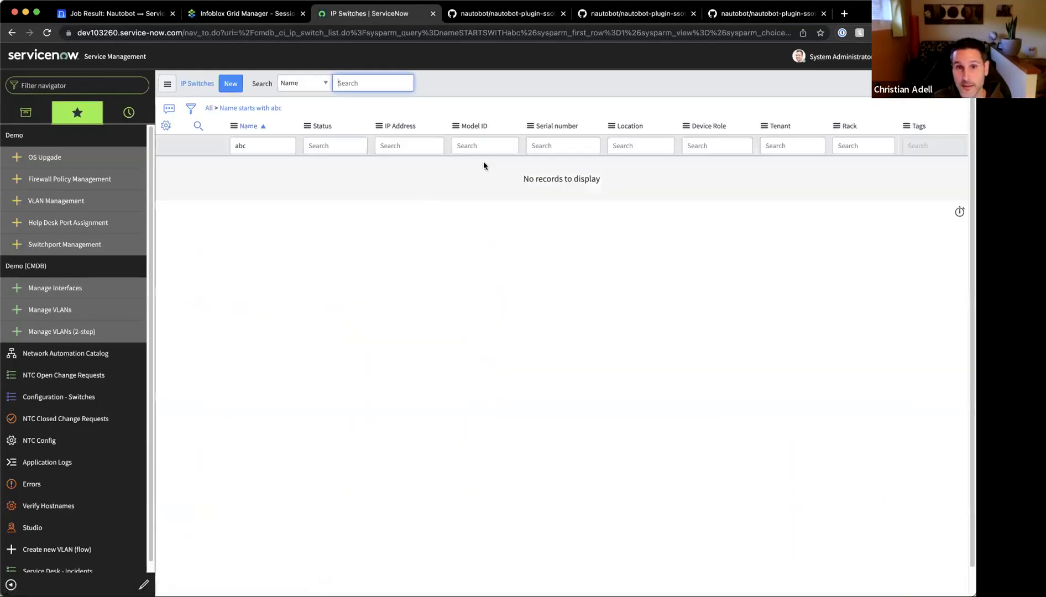
Switch back to Nautobot, check the Single Source of Truth dashboard and open the 16:08 Infoblox to Nautobot job result
{"action": "left_click", "coordinate": [141, 12]}
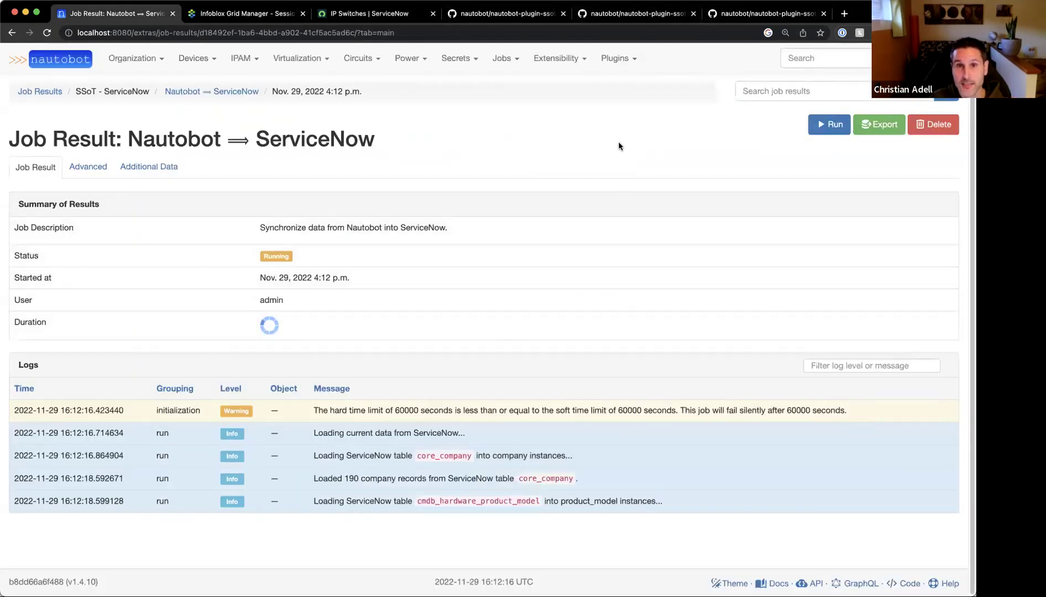
{"action": "left_click", "coordinate": [614, 59]}
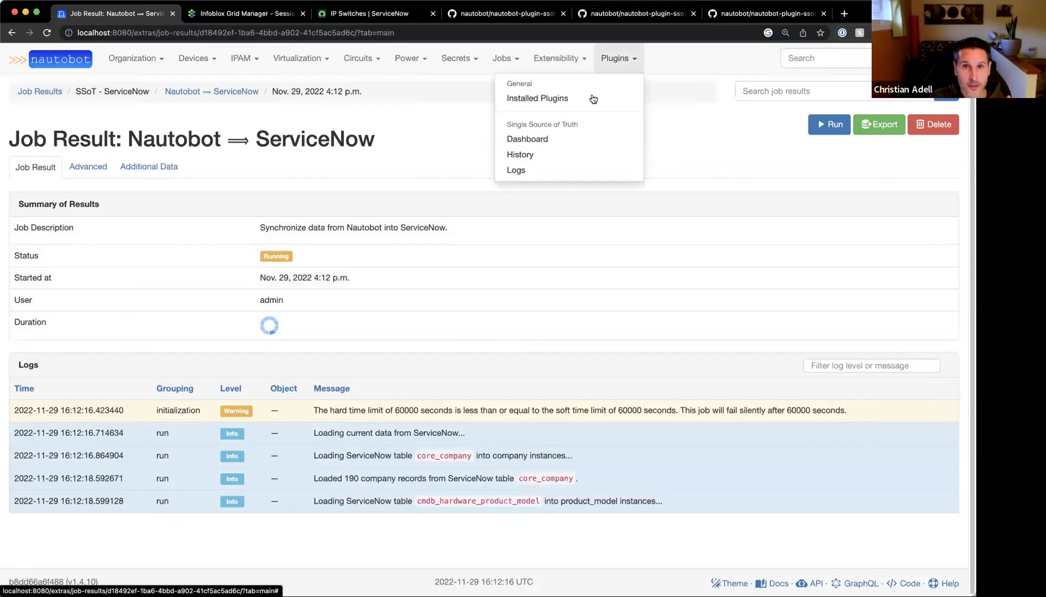
{"action": "left_click", "coordinate": [526, 140]}
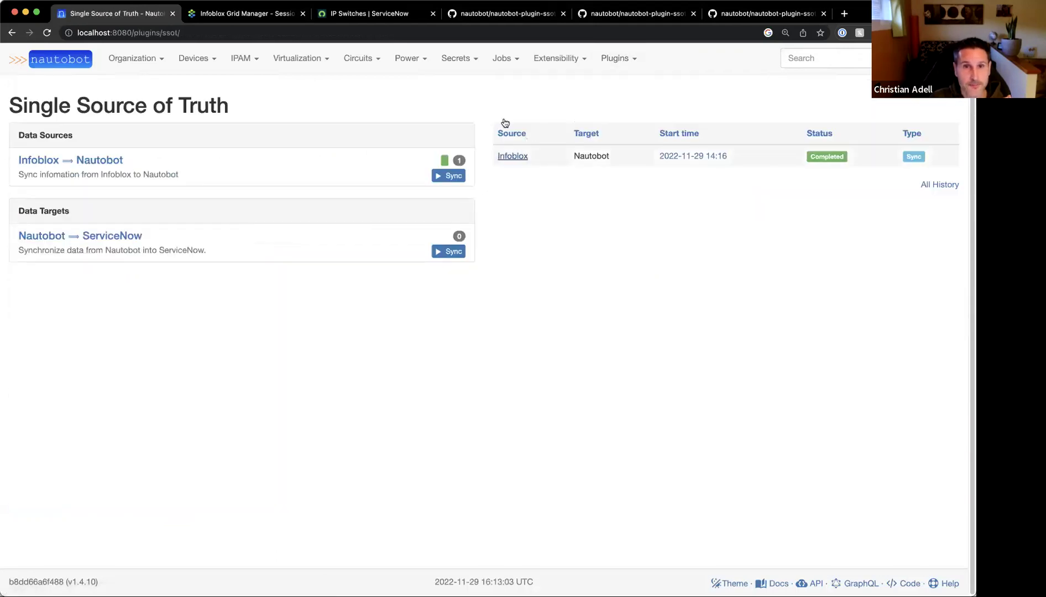
{"action": "left_click", "coordinate": [503, 59]}
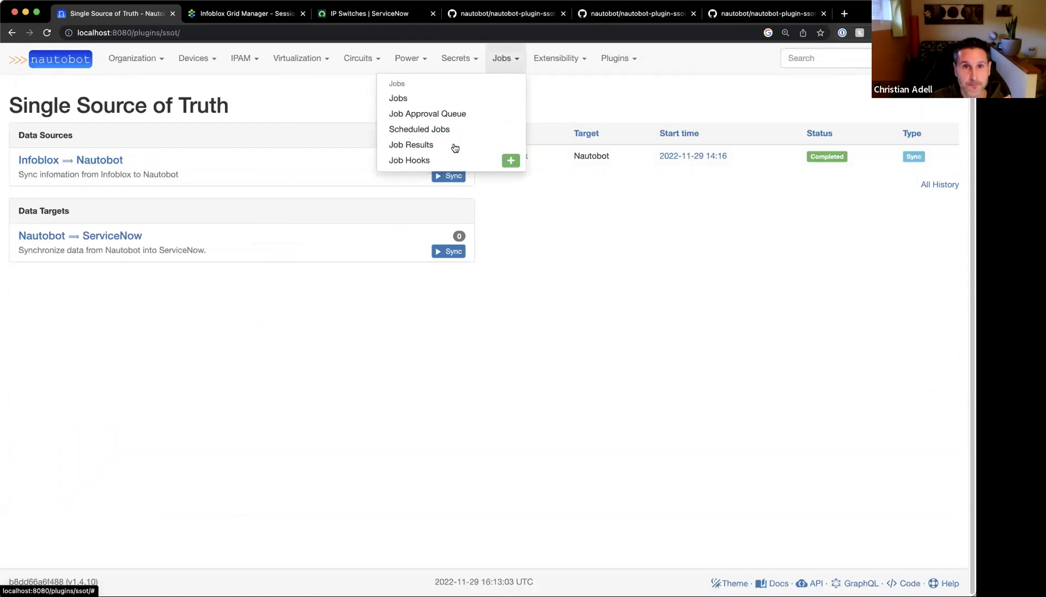
{"action": "left_click", "coordinate": [413, 146]}
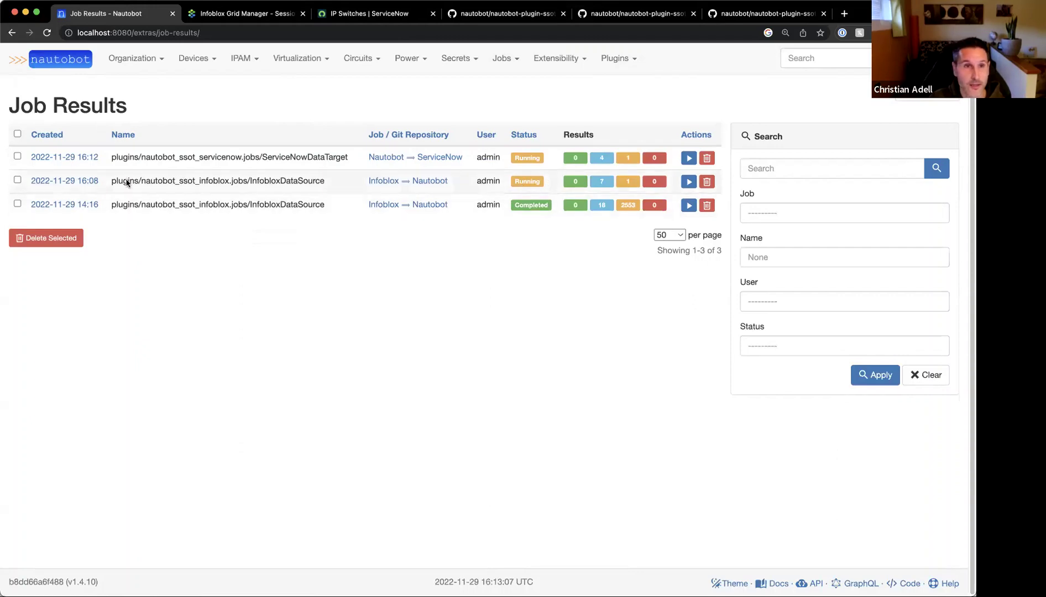
{"action": "left_click", "coordinate": [87, 183]}
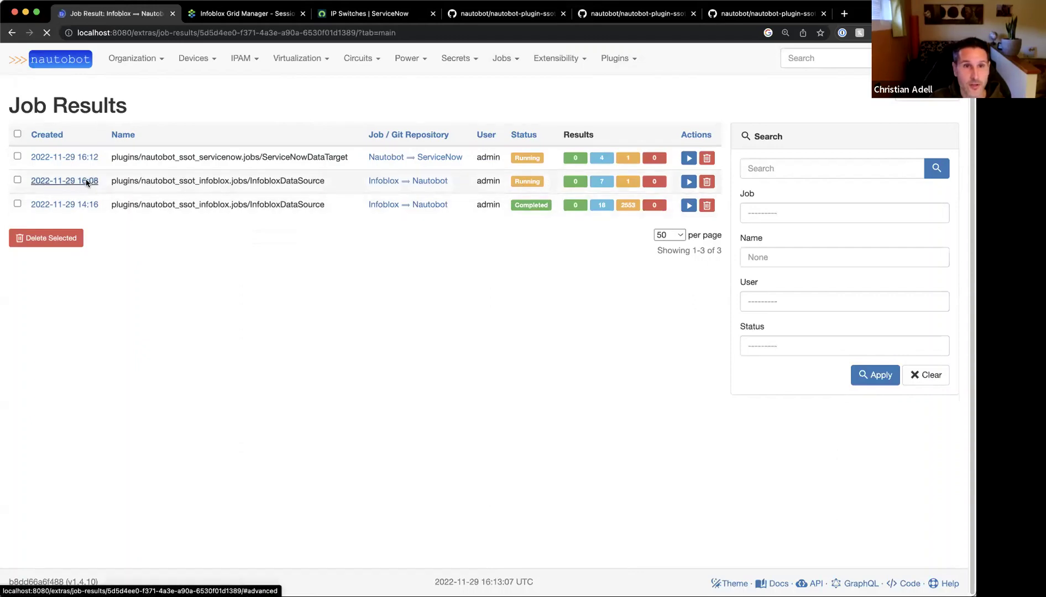
Follow the job logs and highlight the dns_name differences for 10.0.1.0 in the run's SSoT sync details
{"action": "scroll", "coordinate": [433, 501], "scroll_direction": "down", "scroll_amount": 4}
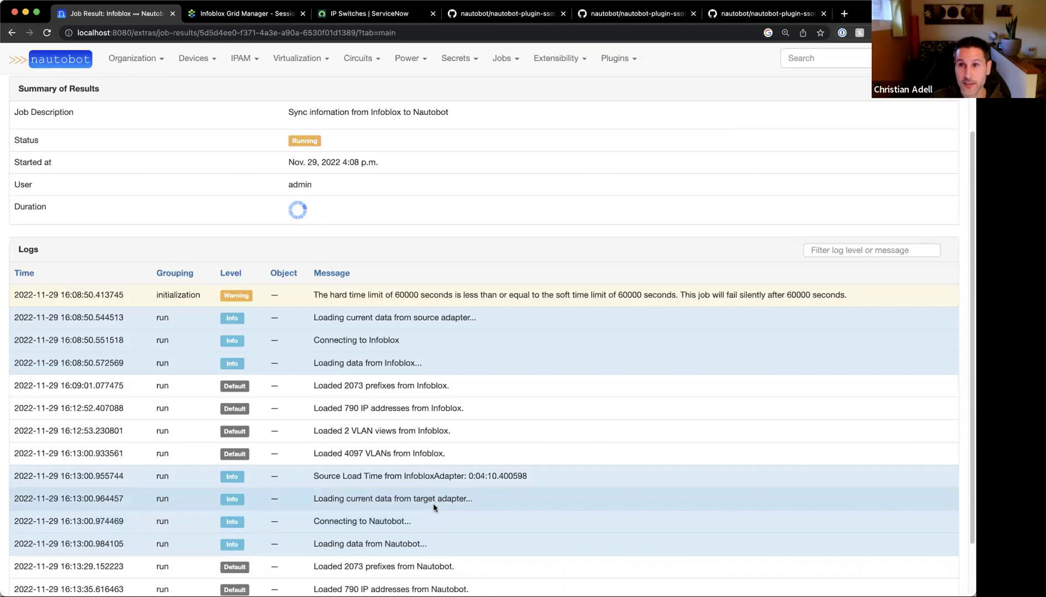
{"action": "scroll", "coordinate": [442, 495], "scroll_direction": "down", "scroll_amount": 2}
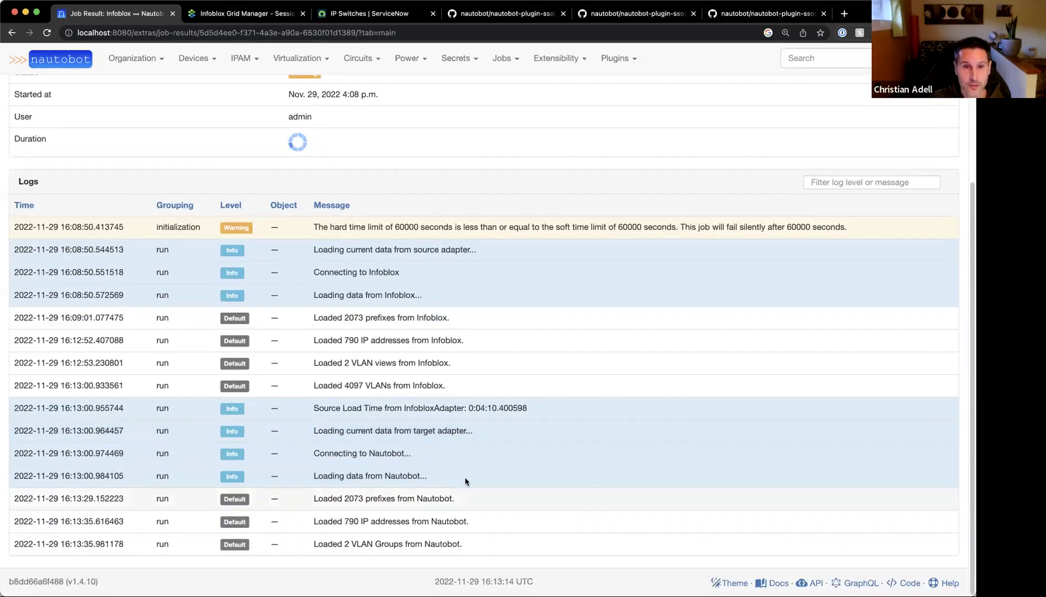
{"action": "scroll", "coordinate": [489, 451], "scroll_direction": "up", "scroll_amount": 3}
{"action": "scroll", "coordinate": [490, 453], "scroll_direction": "up", "scroll_amount": 1}
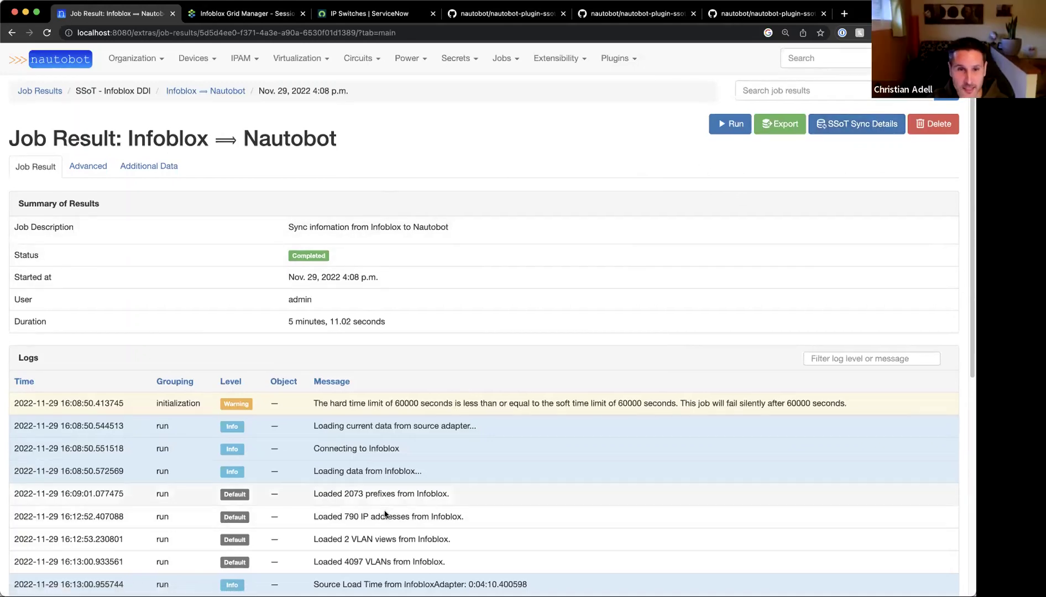
{"action": "scroll", "coordinate": [603, 393], "scroll_direction": "down", "scroll_amount": 5}
{"action": "scroll", "coordinate": [678, 339], "scroll_direction": "up", "scroll_amount": 5}
{"action": "left_click", "coordinate": [851, 123]}
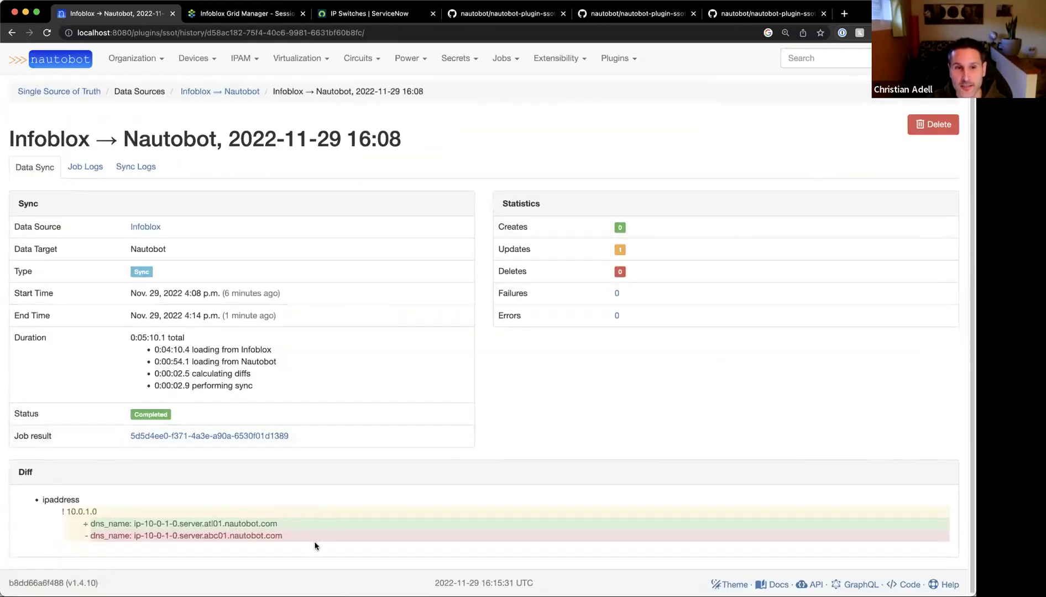
{"action": "left_click_drag", "start_coordinate": [299, 537], "coordinate": [81, 530]}
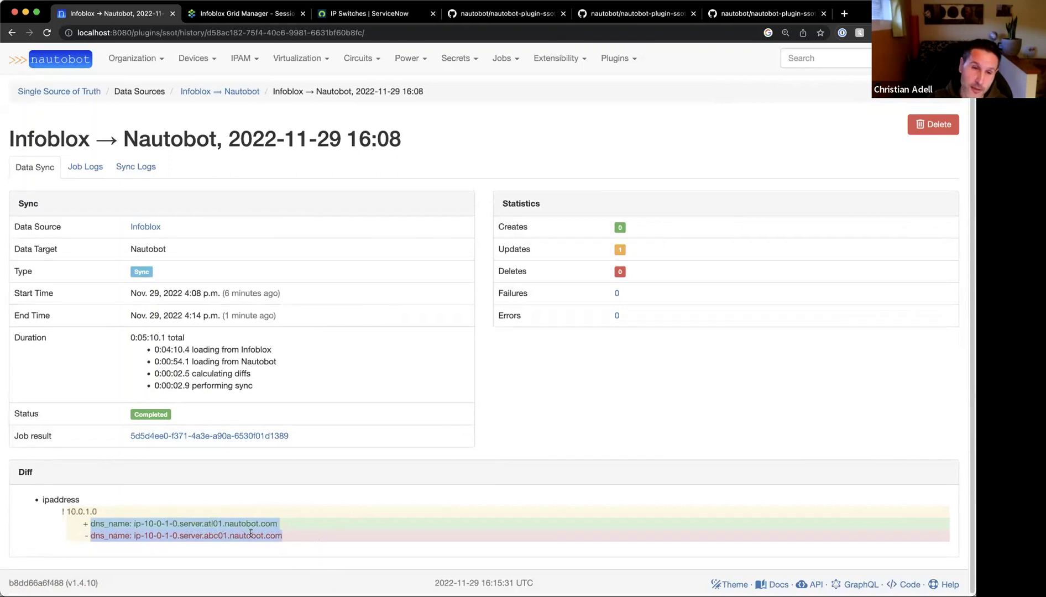
Highlight the differing site codes "atl" and "abc" in the two dns_name lines of the 10.0.1.0 diff
{"action": "left_click", "coordinate": [222, 531]}
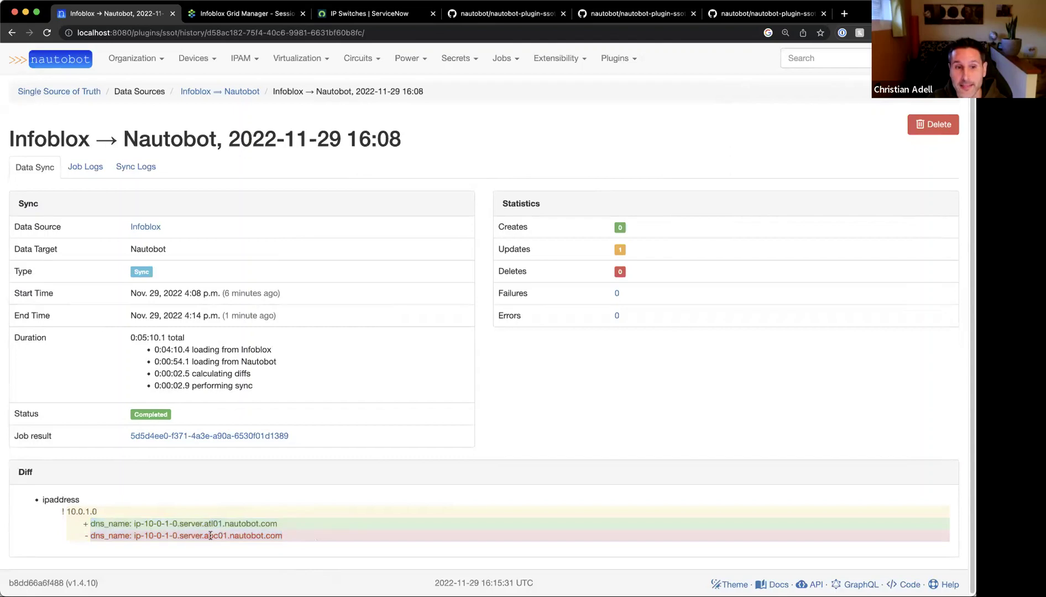
{"action": "left_click_drag", "start_coordinate": [203, 522], "coordinate": [217, 521]}
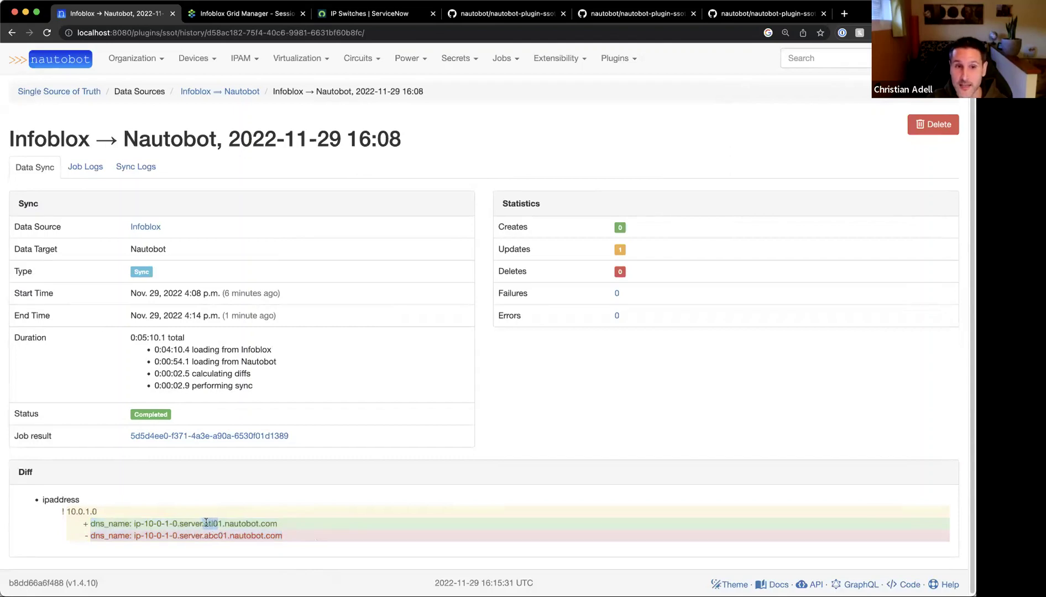
{"action": "left_click", "coordinate": [205, 523]}
{"action": "left_click_drag", "start_coordinate": [203, 535], "coordinate": [217, 533]}
Open the IP address 10.0.1.0/24 from the interfaces of device ABC01-leaf01 and highlight its DNS name
{"action": "left_click", "coordinate": [196, 60]}
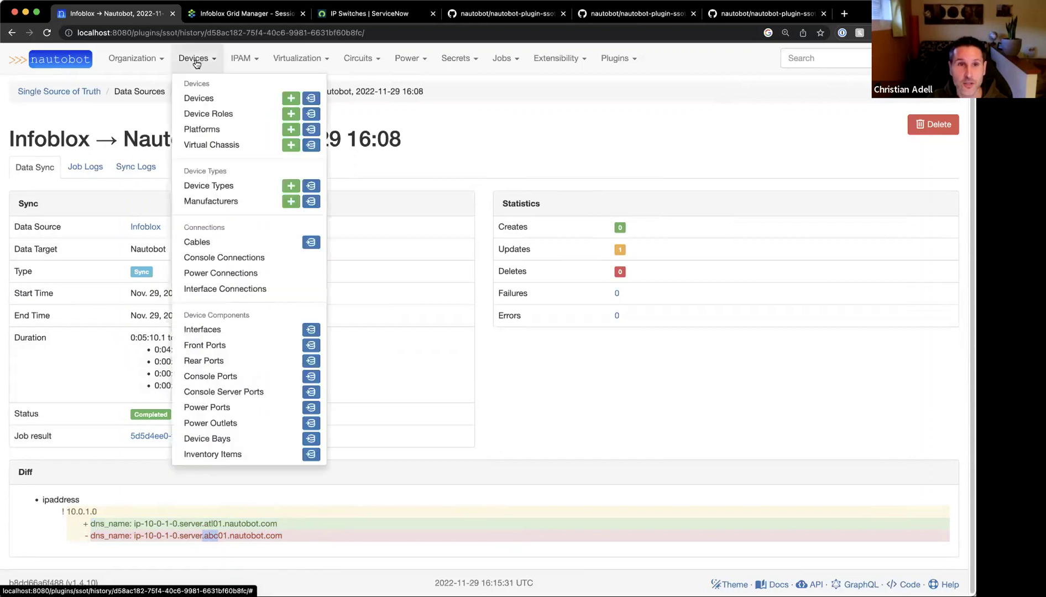
{"action": "left_click", "coordinate": [202, 99]}
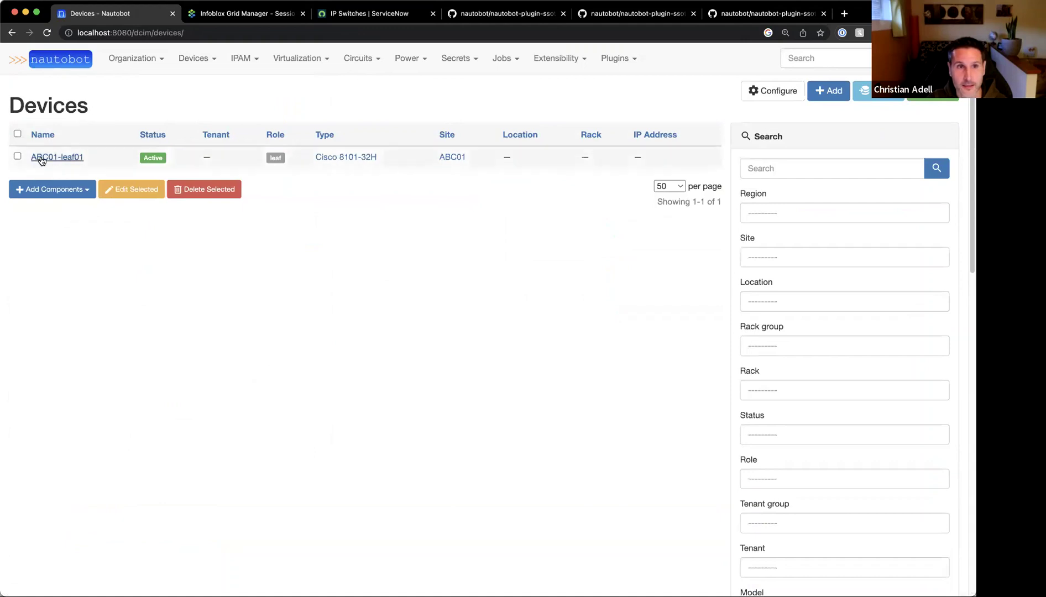
{"action": "left_click", "coordinate": [40, 158]}
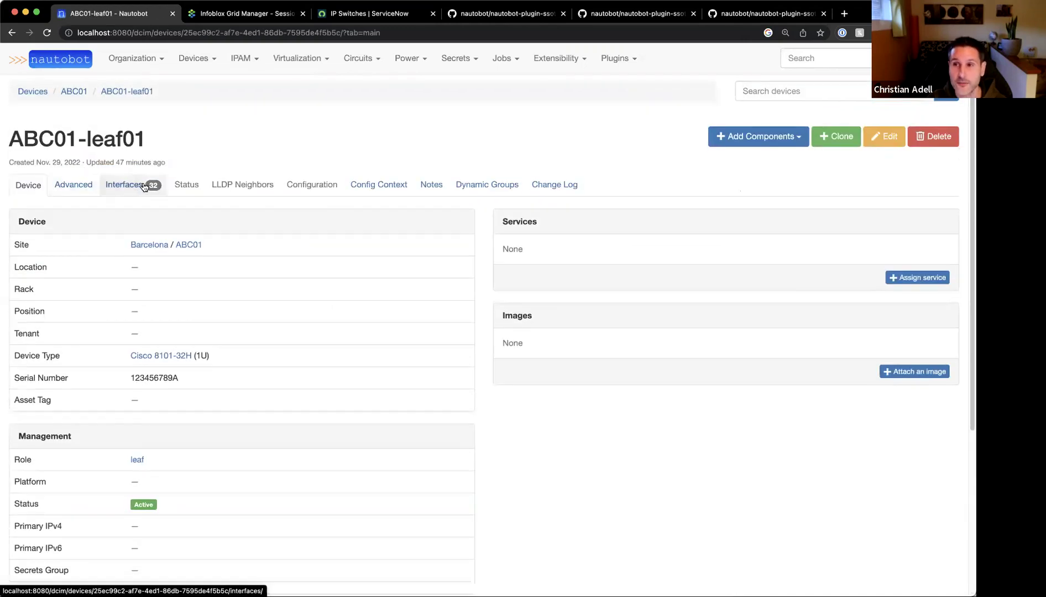
{"action": "left_click", "coordinate": [130, 184]}
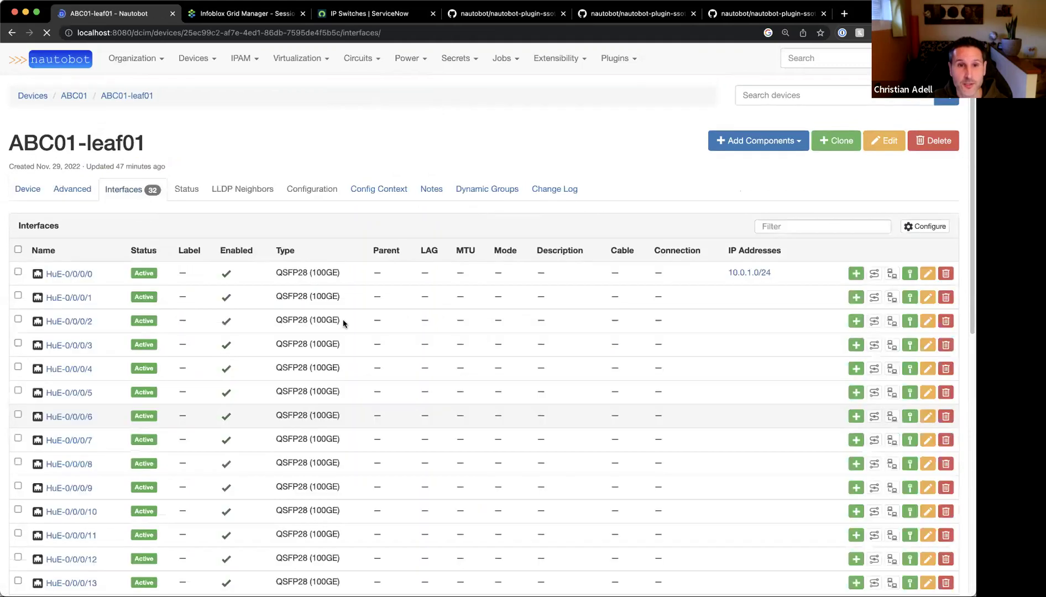
{"action": "triple_click", "coordinate": [729, 268]}
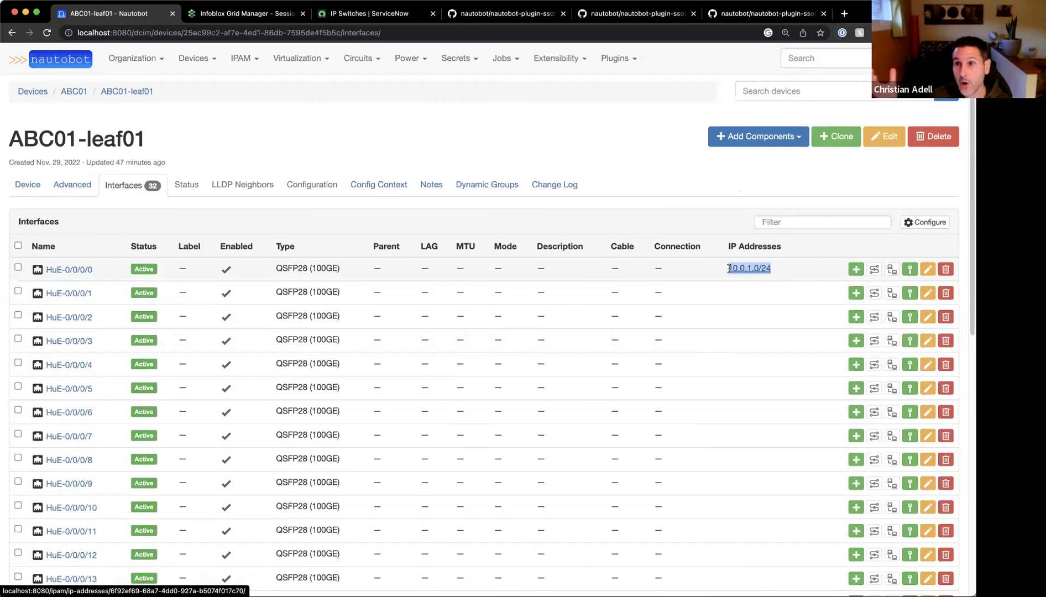
{"action": "left_click", "coordinate": [729, 269]}
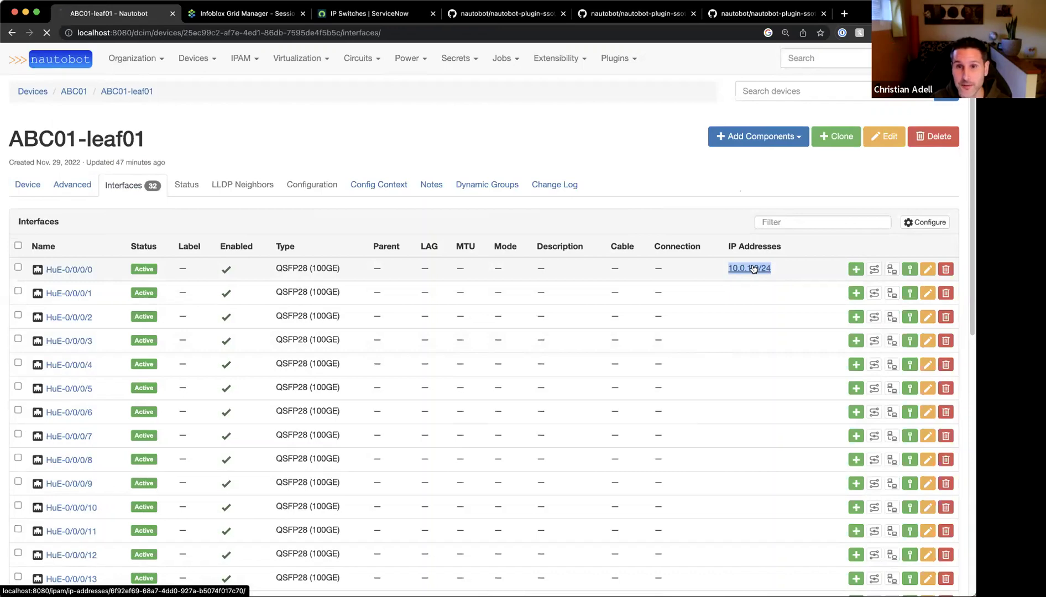
{"action": "left_click_drag", "start_coordinate": [275, 334], "coordinate": [131, 333]}
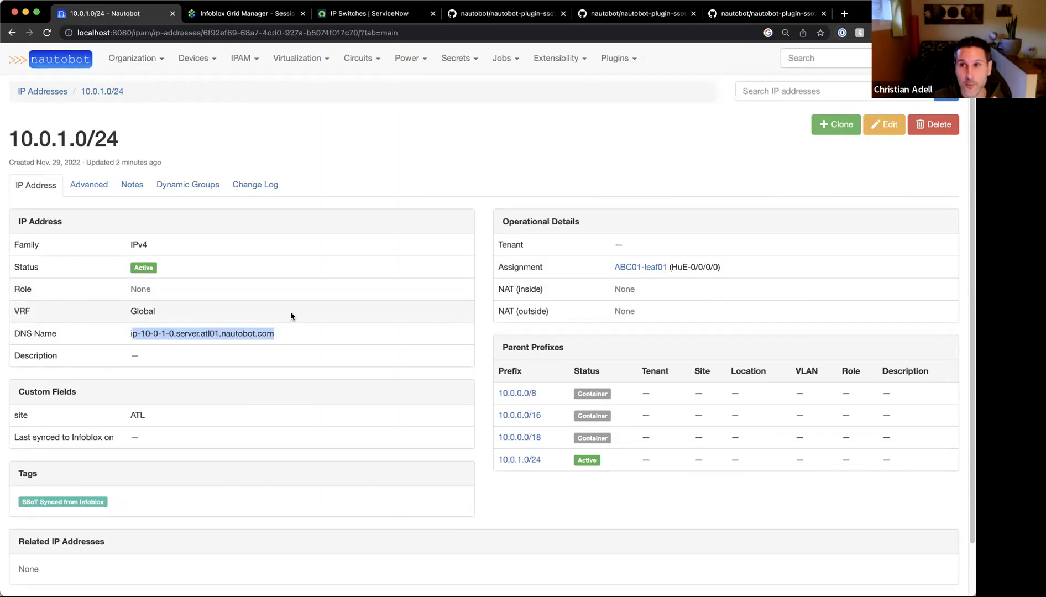
Open the 16:12 Nautobot to ServiceNow job result and display its SSoT sync details
{"action": "left_click", "coordinate": [518, 59]}
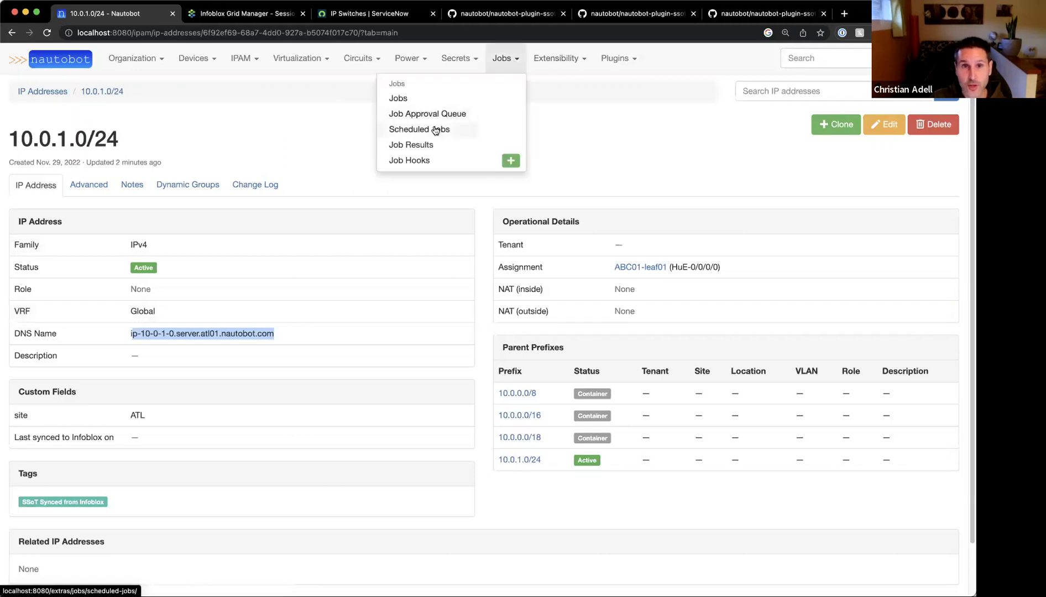
{"action": "left_click", "coordinate": [423, 143]}
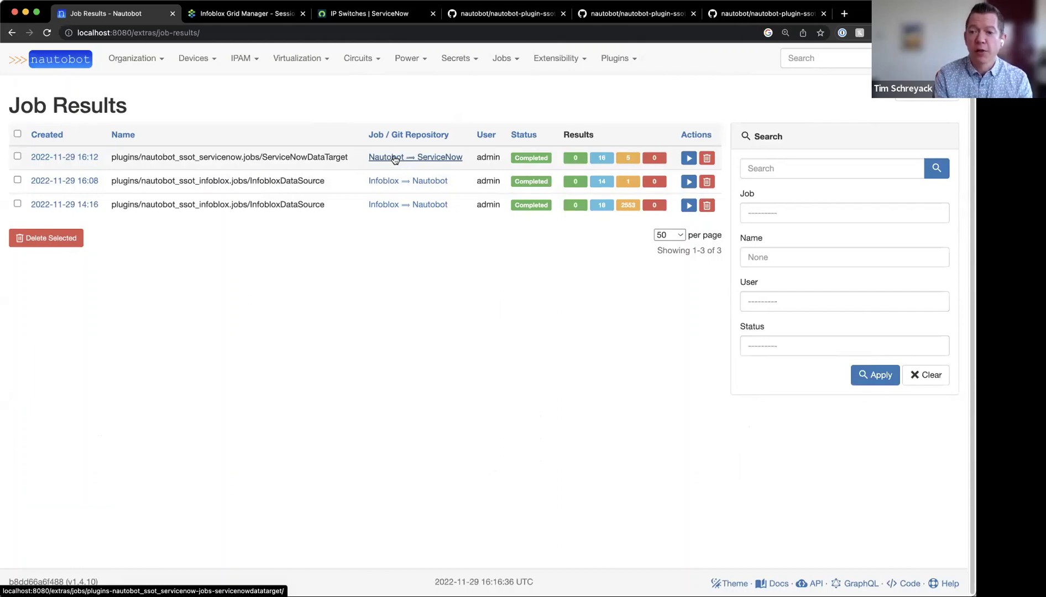
{"action": "left_click", "coordinate": [86, 159]}
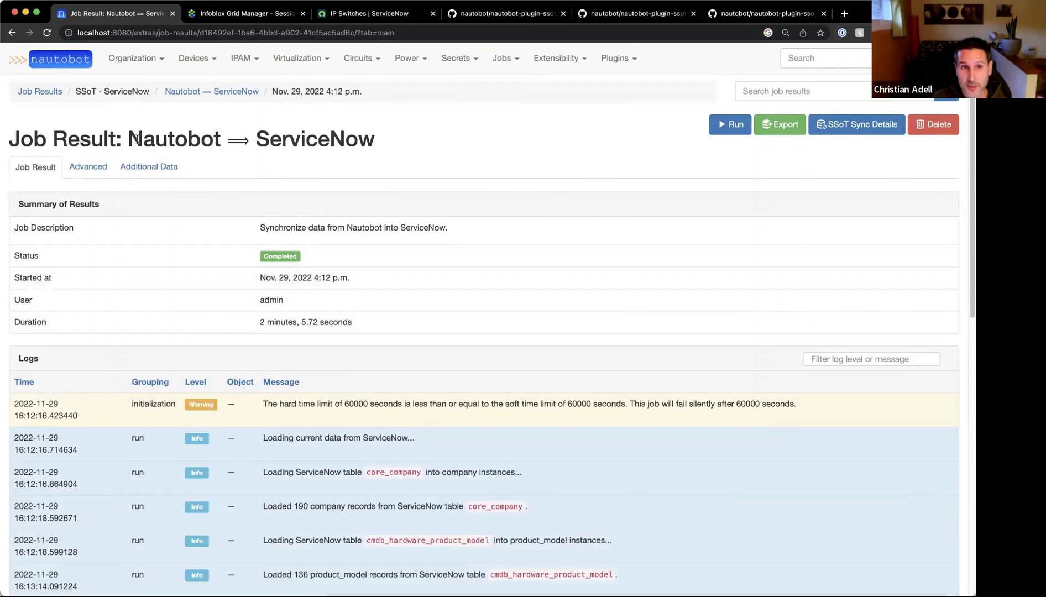
{"action": "left_click", "coordinate": [855, 127]}
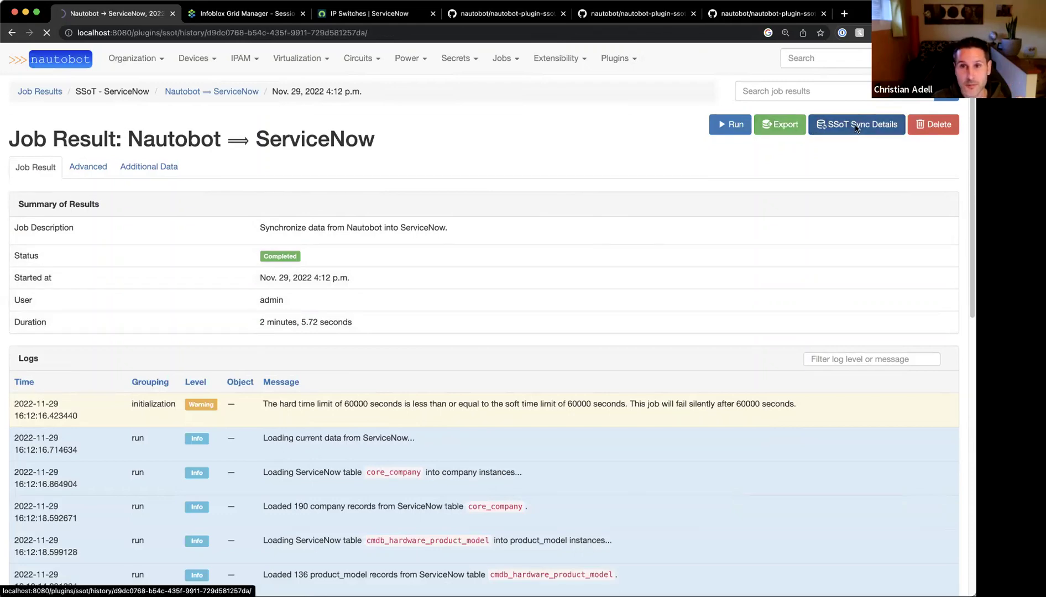
Examine the diff's location entries, highlighting ABC01, Barcelona and the parent location Spain
{"action": "scroll", "coordinate": [111, 276], "scroll_direction": "down", "scroll_amount": 5}
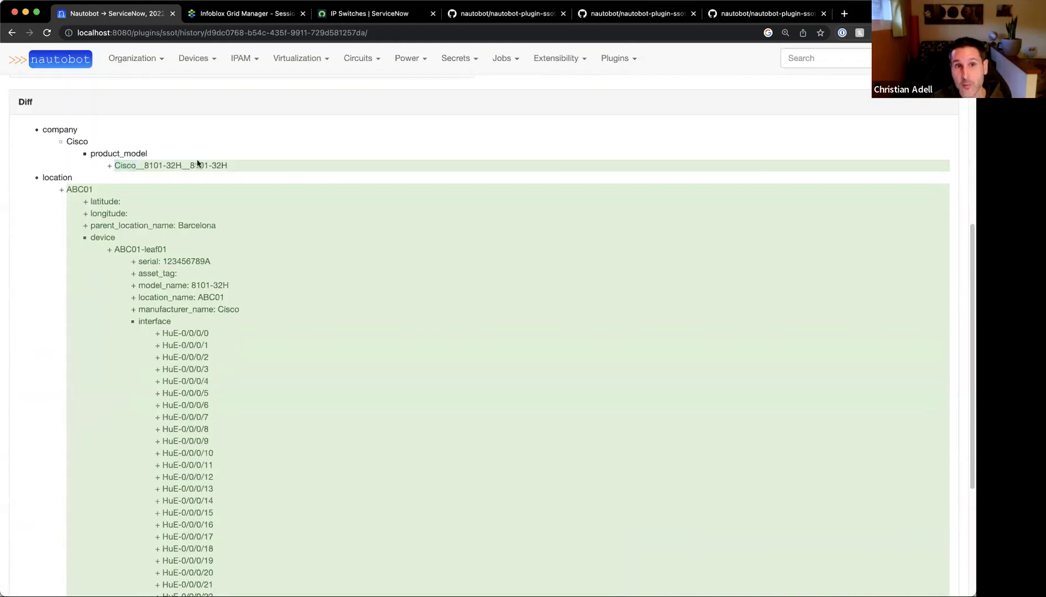
{"action": "scroll", "coordinate": [253, 339], "scroll_direction": "down", "scroll_amount": 5}
{"action": "scroll", "coordinate": [117, 193], "scroll_direction": "up", "scroll_amount": 3}
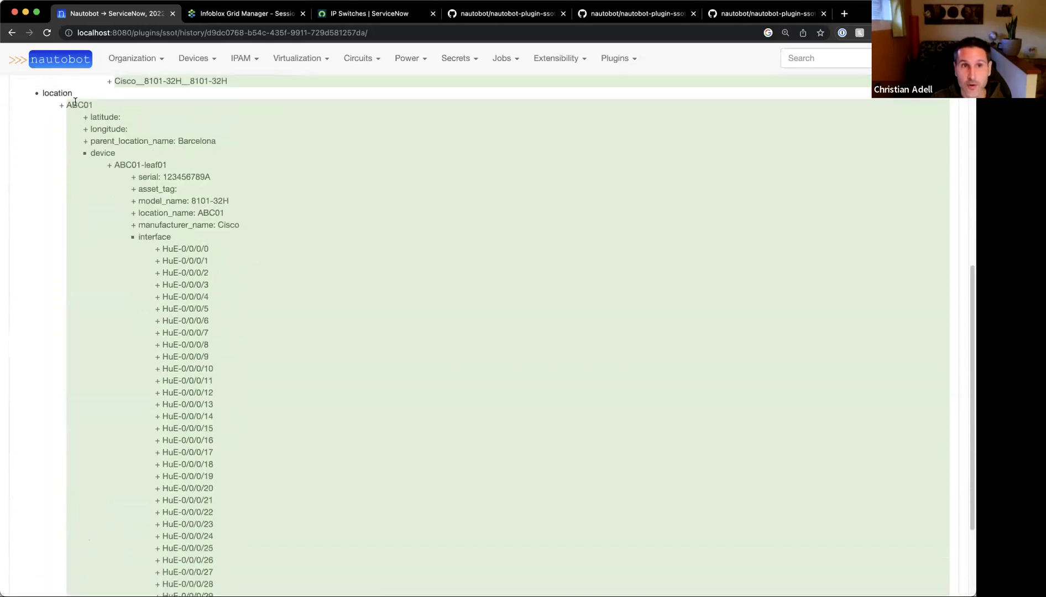
{"action": "double_click", "coordinate": [77, 104]}
{"action": "scroll", "coordinate": [161, 311], "scroll_direction": "down", "scroll_amount": 3}
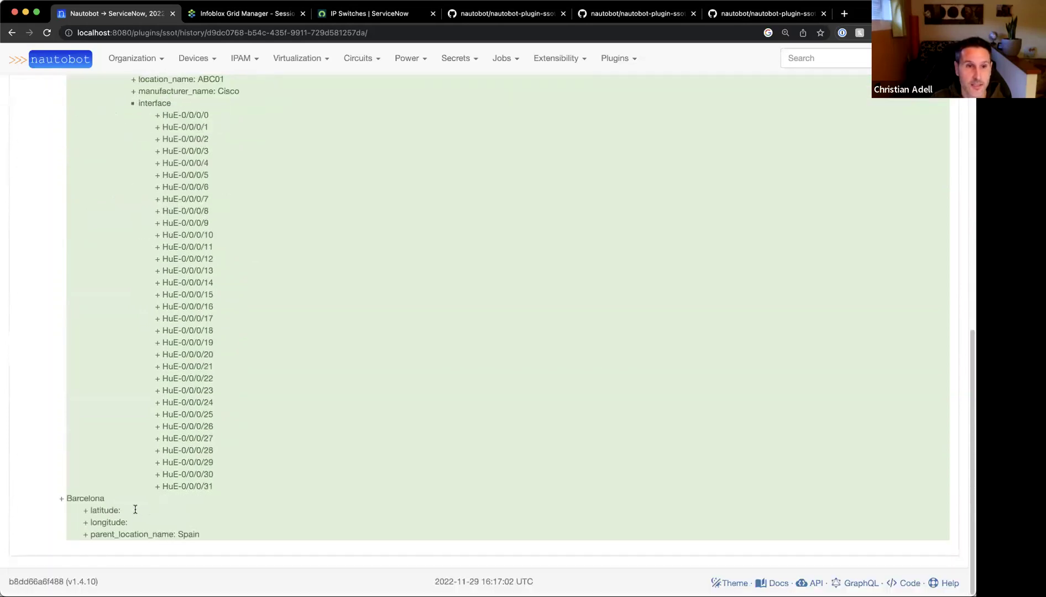
{"action": "double_click", "coordinate": [92, 498]}
{"action": "double_click", "coordinate": [183, 530]}
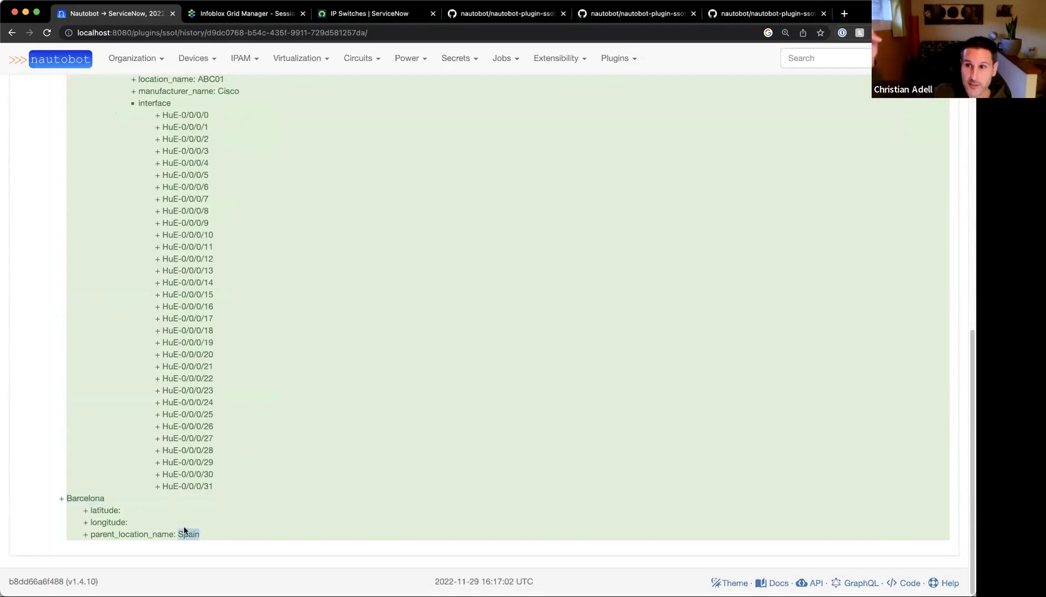
Highlight the ABC01-leaf01 device attributes and its list of HuE interfaces in the diff
{"action": "scroll", "coordinate": [224, 486], "scroll_direction": "up", "scroll_amount": 3}
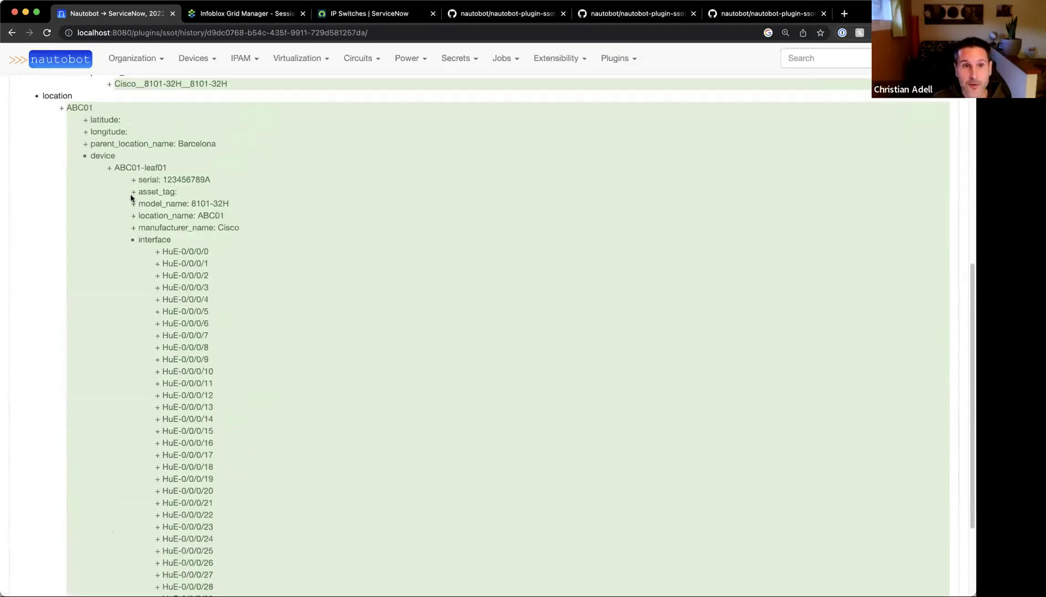
{"action": "left_click_drag", "start_coordinate": [131, 168], "coordinate": [209, 253]}
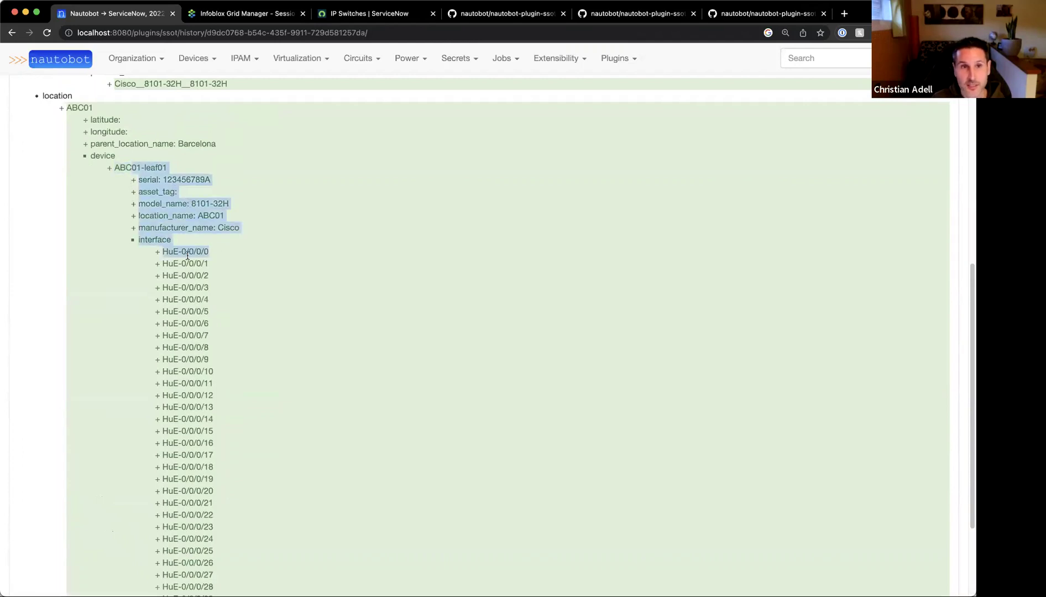
{"action": "double_click", "coordinate": [154, 220]}
{"action": "left_click_drag", "start_coordinate": [157, 239], "coordinate": [236, 405]}
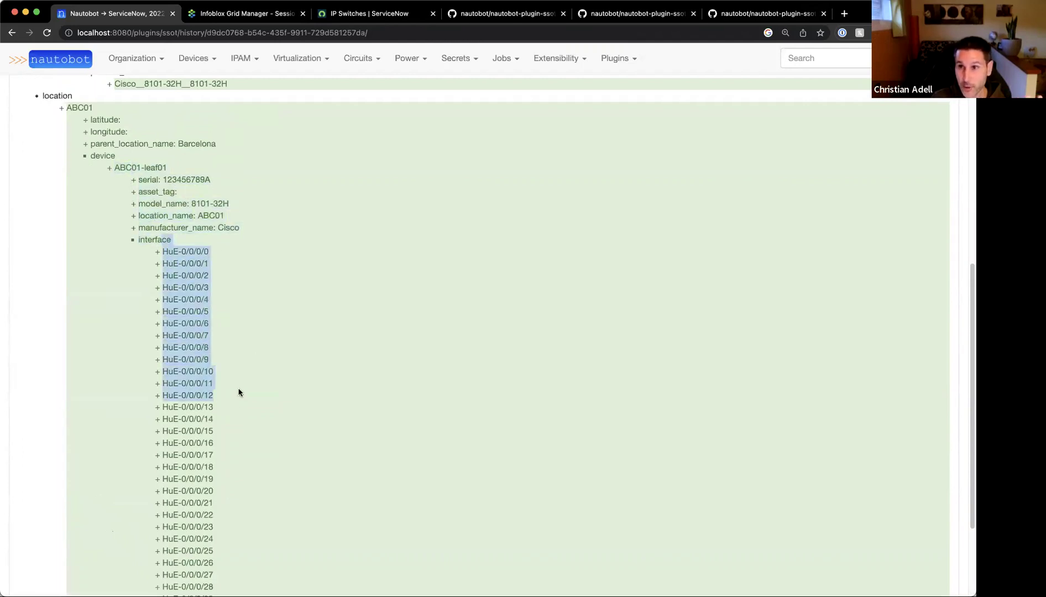
Switch to ServiceNow and rerun the name filter "abc" on the IP Switches list
{"action": "left_click", "coordinate": [365, 16]}
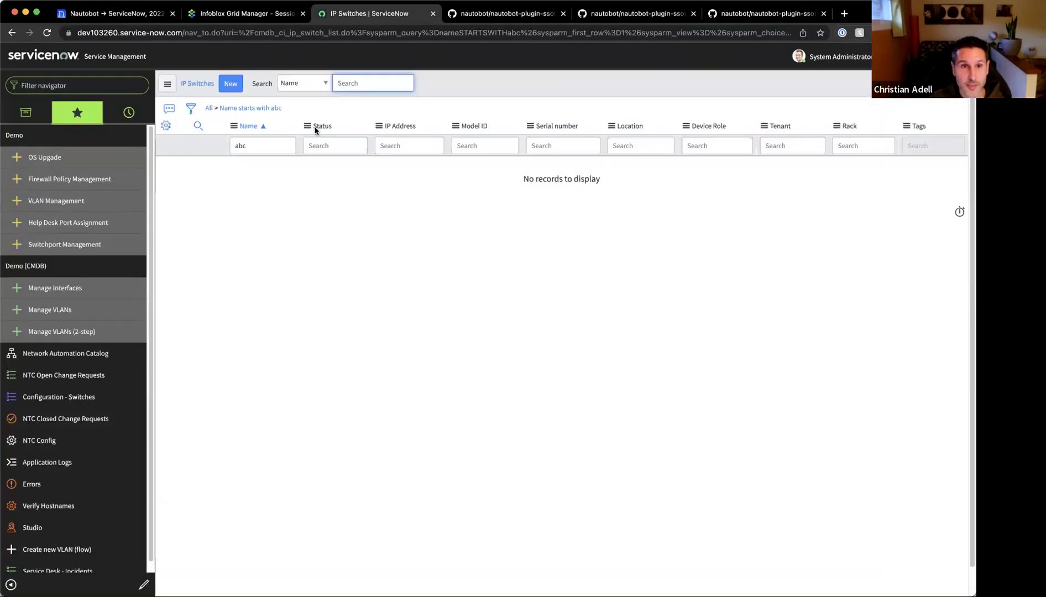
{"action": "left_click", "coordinate": [263, 145]}
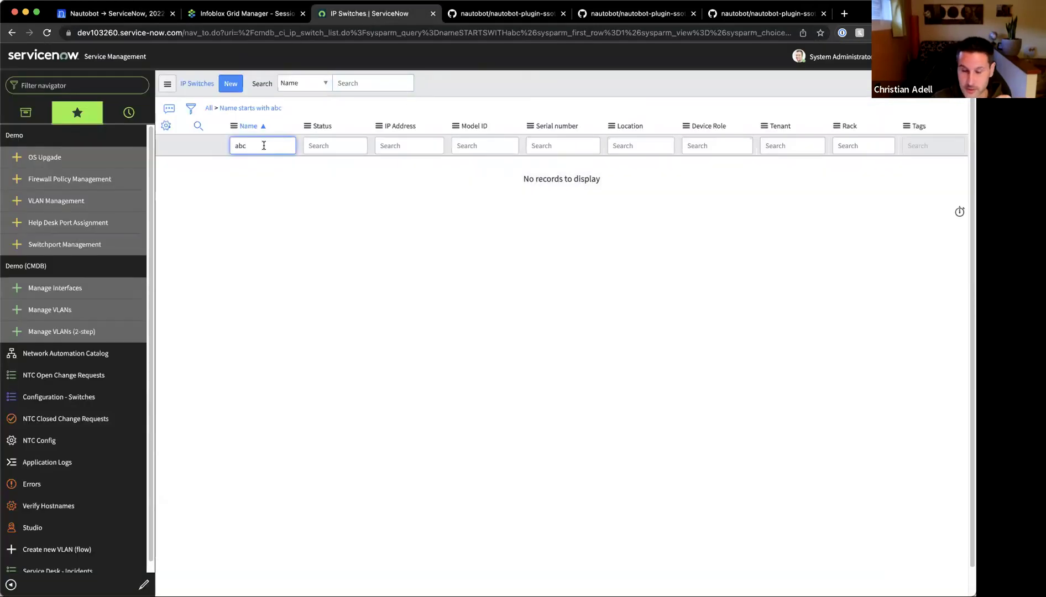
{"action": "key", "text": "Return"}
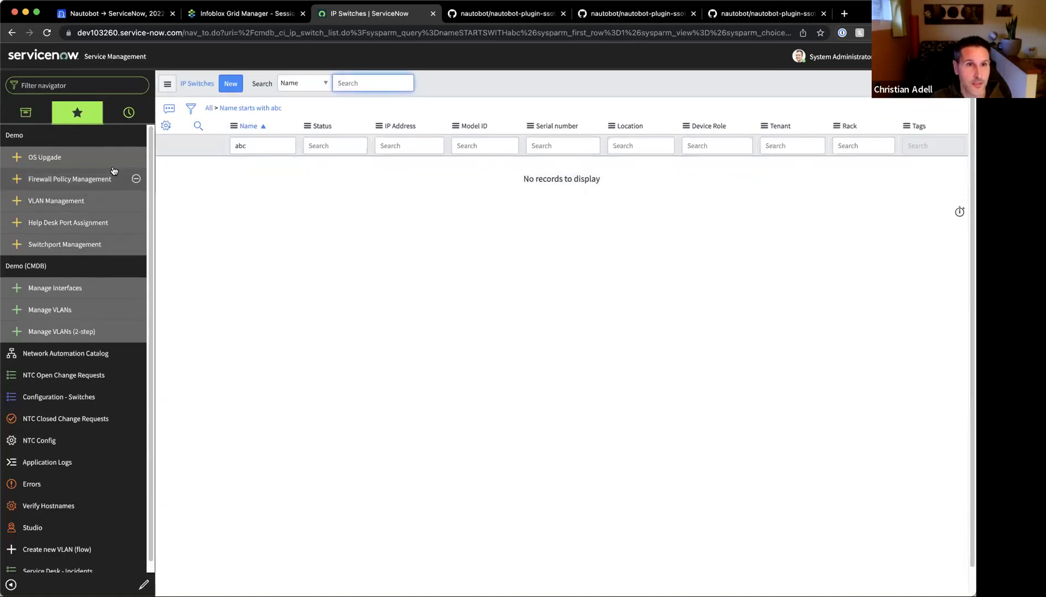
Search the ServiceNow navigator for "inventory" and open the unfiltered Network Inventory list
{"action": "left_click", "coordinate": [73, 84]}
{"action": "type", "text": "inventory"}
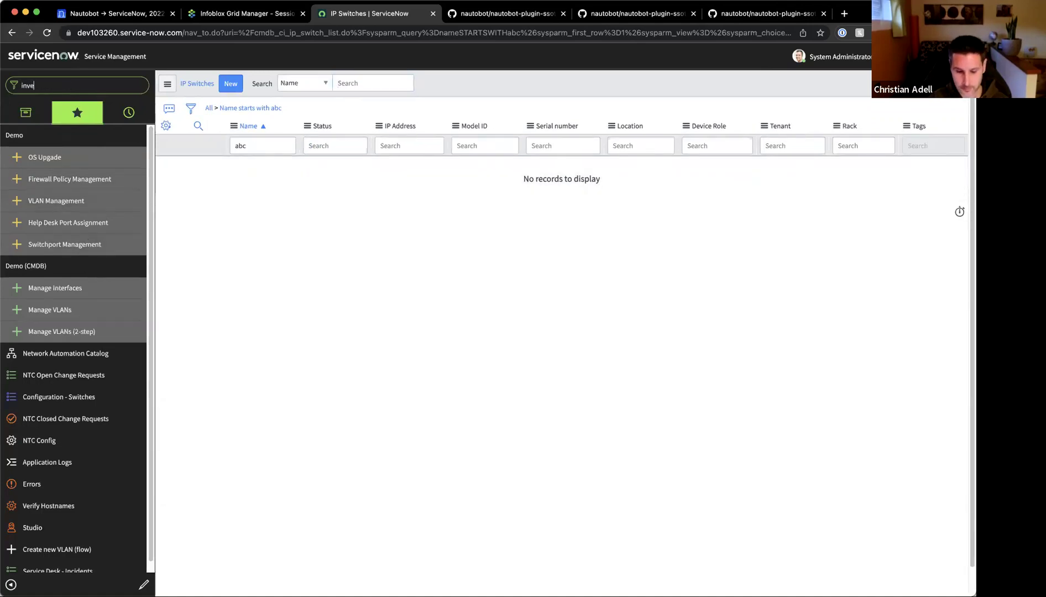
{"action": "left_click", "coordinate": [53, 156]}
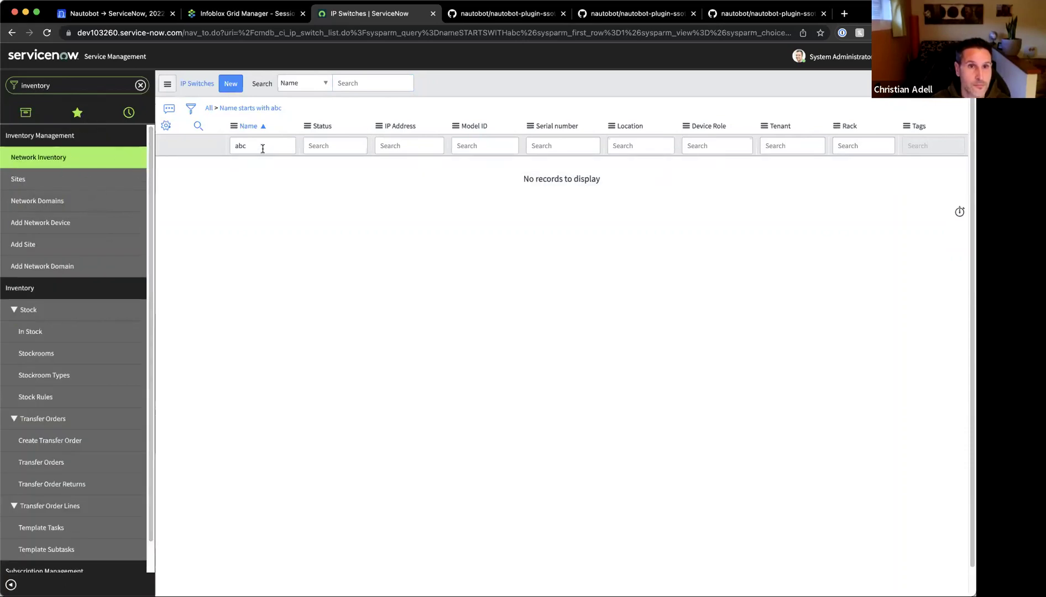
{"action": "left_click", "coordinate": [70, 158]}
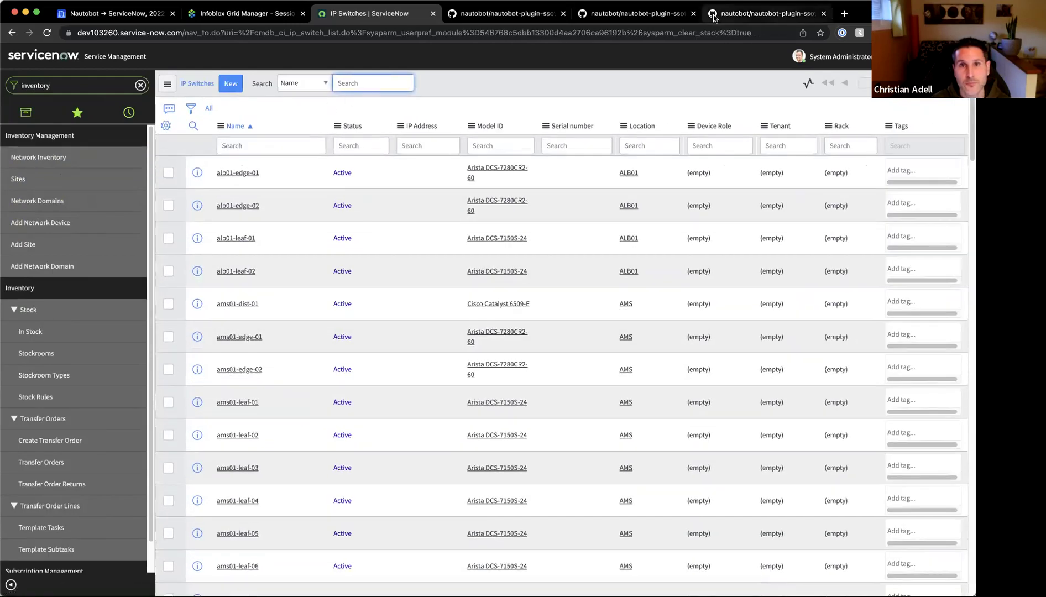
Switch back to Nautobot and highlight the Dry Run type in the Nautobot to ServiceNow sync details
{"action": "left_click", "coordinate": [111, 14]}
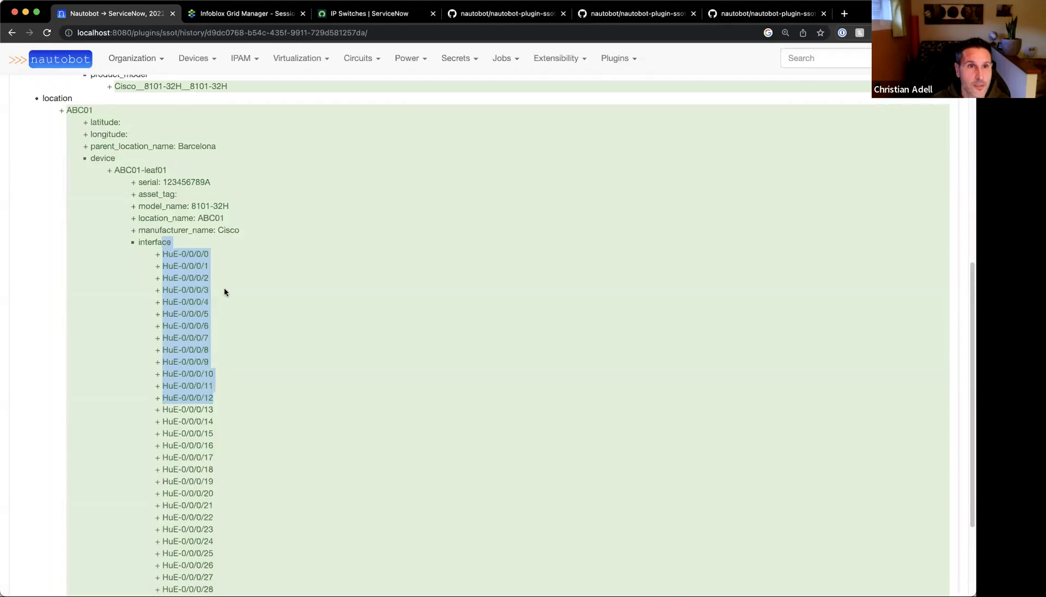
{"action": "scroll", "coordinate": [226, 290], "scroll_direction": "up", "scroll_amount": 10}
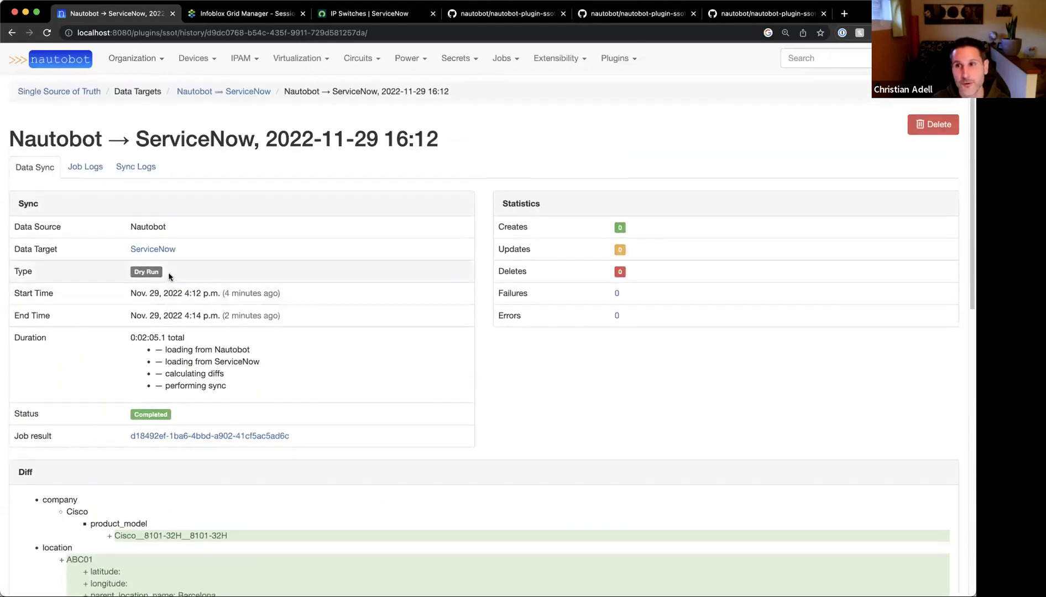
{"action": "left_click_drag", "start_coordinate": [168, 271], "coordinate": [125, 275]}
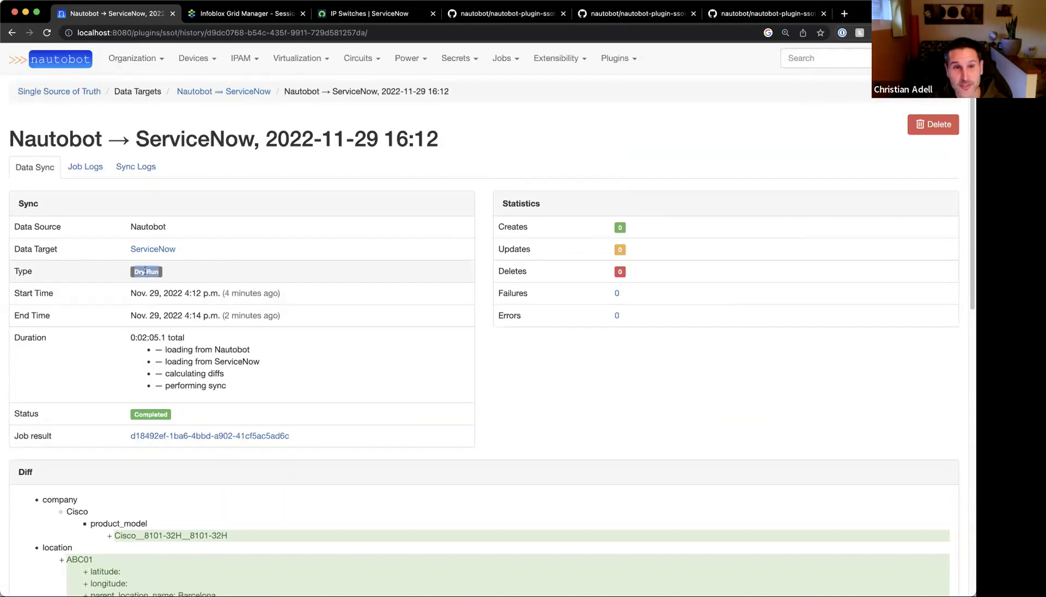
{"action": "left_click", "coordinate": [134, 276]}
{"action": "scroll", "coordinate": [171, 315], "scroll_direction": "down", "scroll_amount": 3}
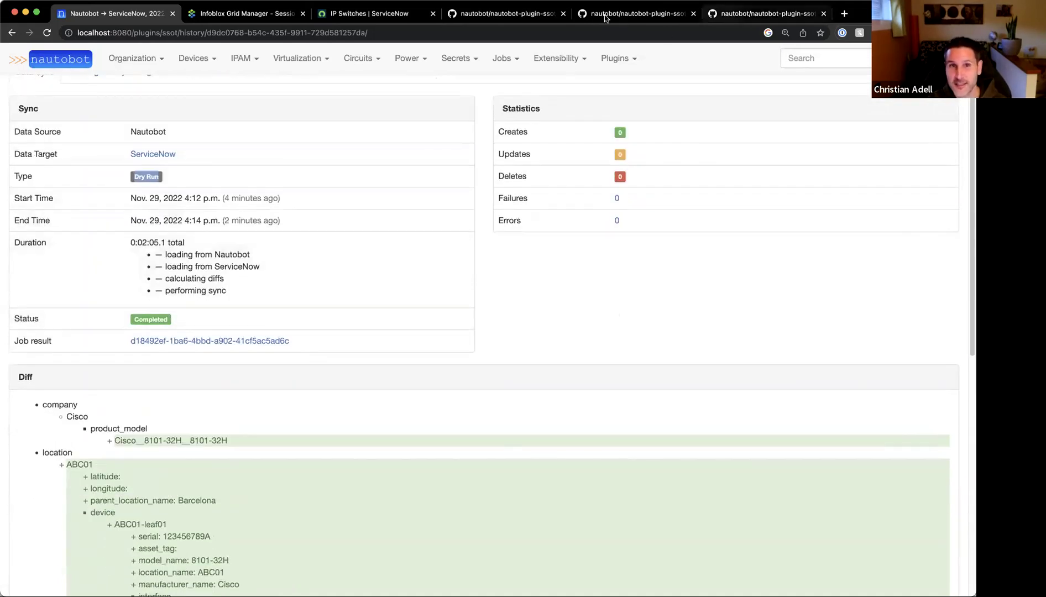
{"action": "left_click", "coordinate": [362, 17]}
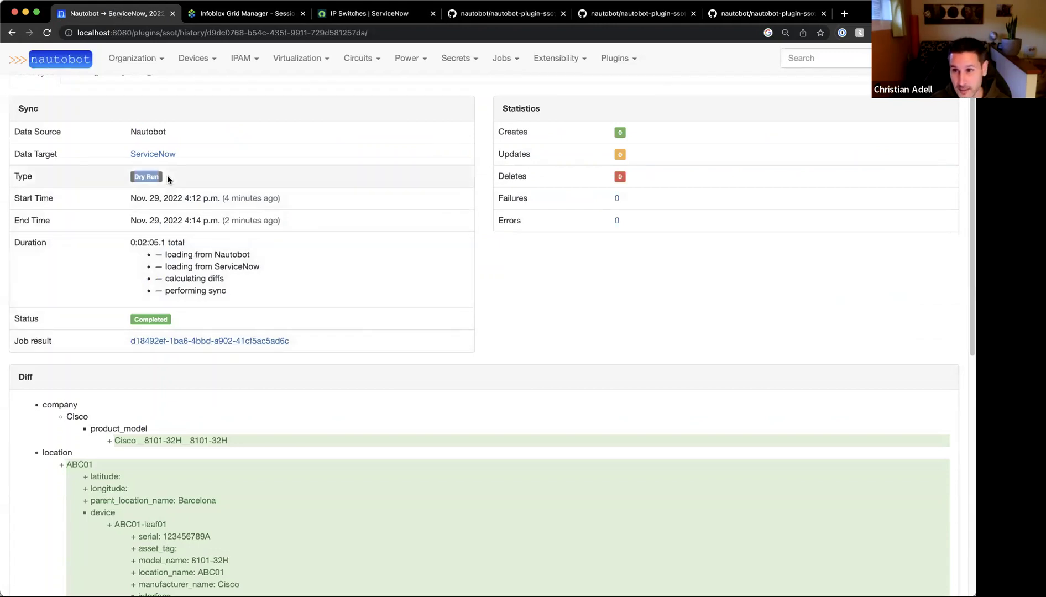
Review the full ServiceNow diff again, from the Cisco product model through the ABC01 interfaces to the Barcelona location
{"action": "scroll", "coordinate": [146, 429], "scroll_direction": "down", "scroll_amount": 5}
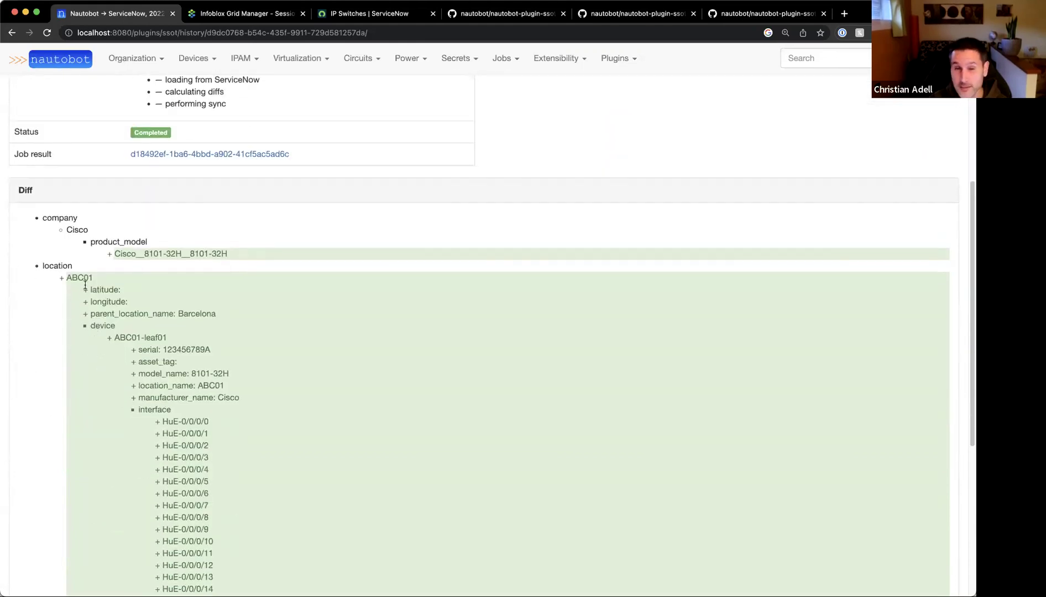
{"action": "scroll", "coordinate": [173, 414], "scroll_direction": "down", "scroll_amount": 3}
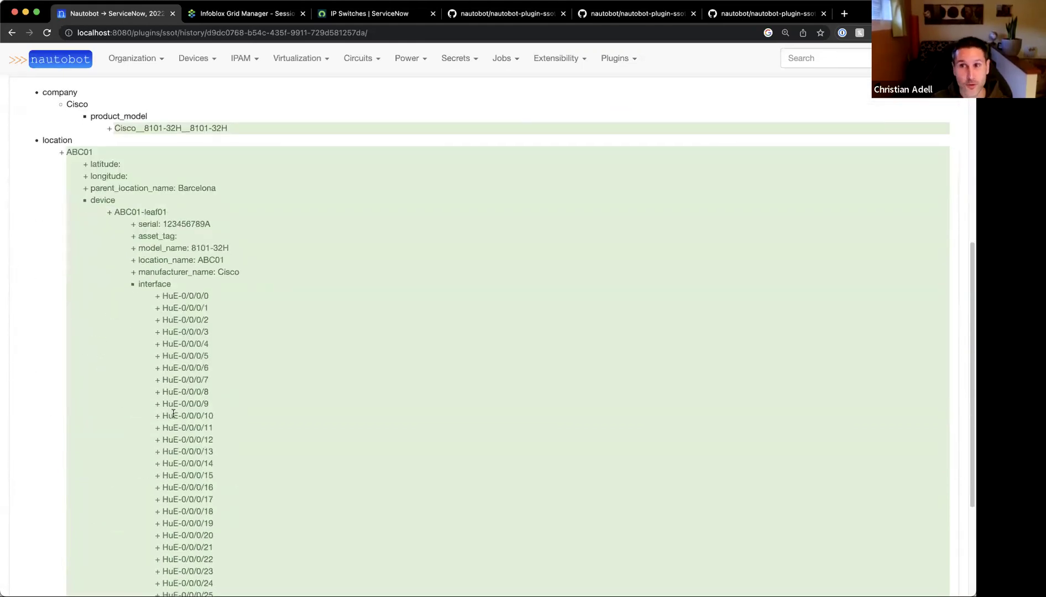
{"action": "scroll", "coordinate": [173, 413], "scroll_direction": "down", "scroll_amount": 5}
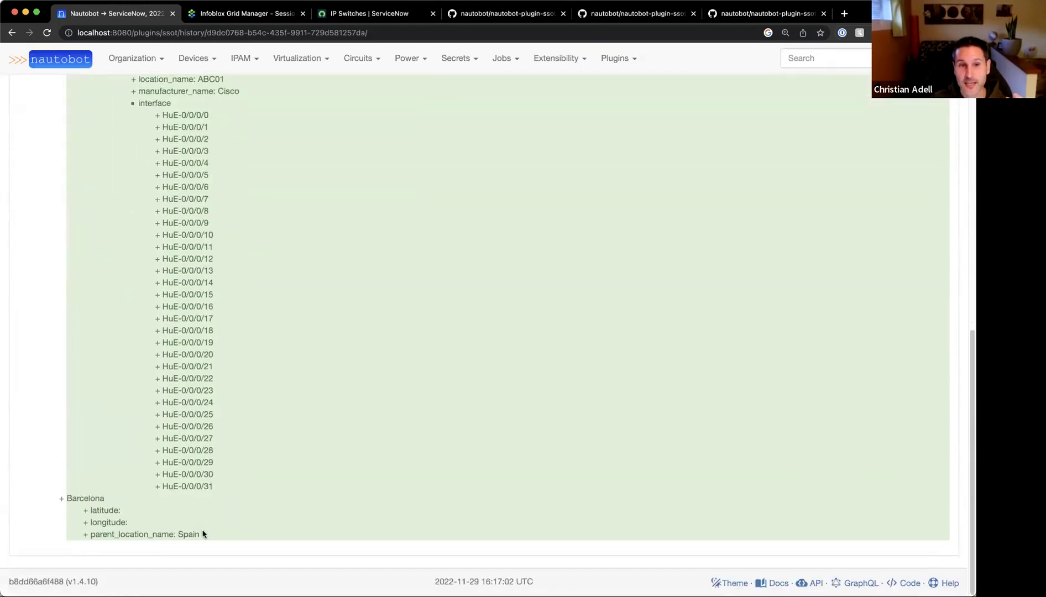
{"action": "left_click_drag", "start_coordinate": [202, 530], "coordinate": [171, 376]}
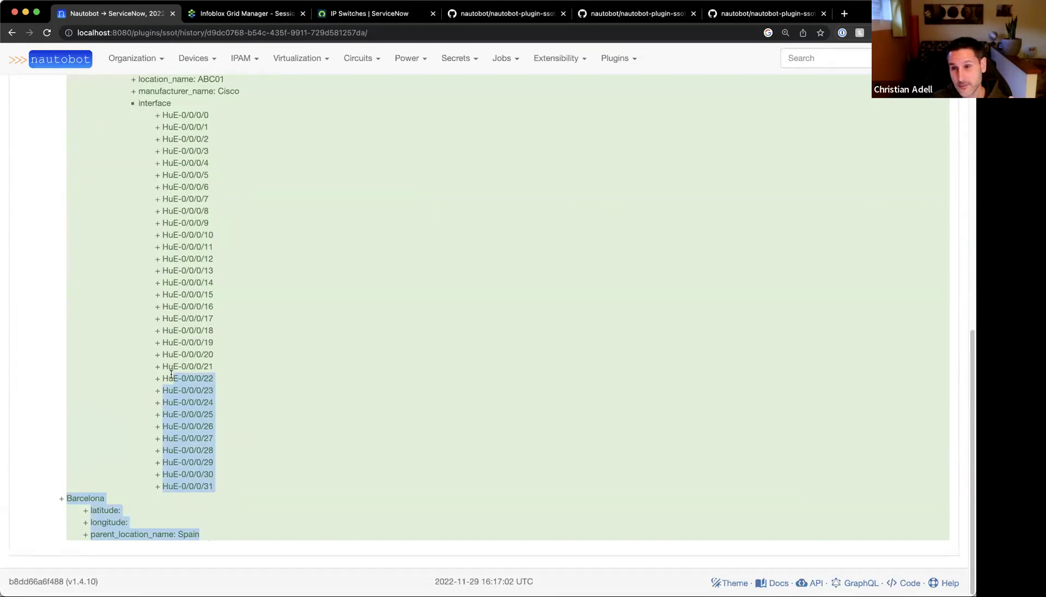
{"action": "scroll", "coordinate": [173, 374], "scroll_direction": "up", "scroll_amount": 3}
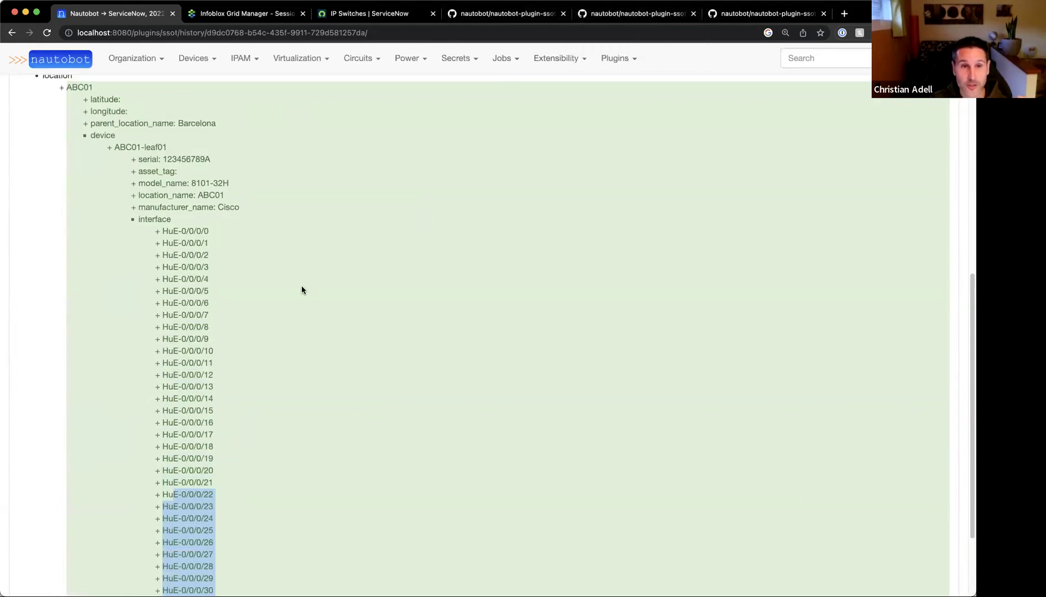
{"action": "scroll", "coordinate": [301, 286], "scroll_direction": "up", "scroll_amount": 3}
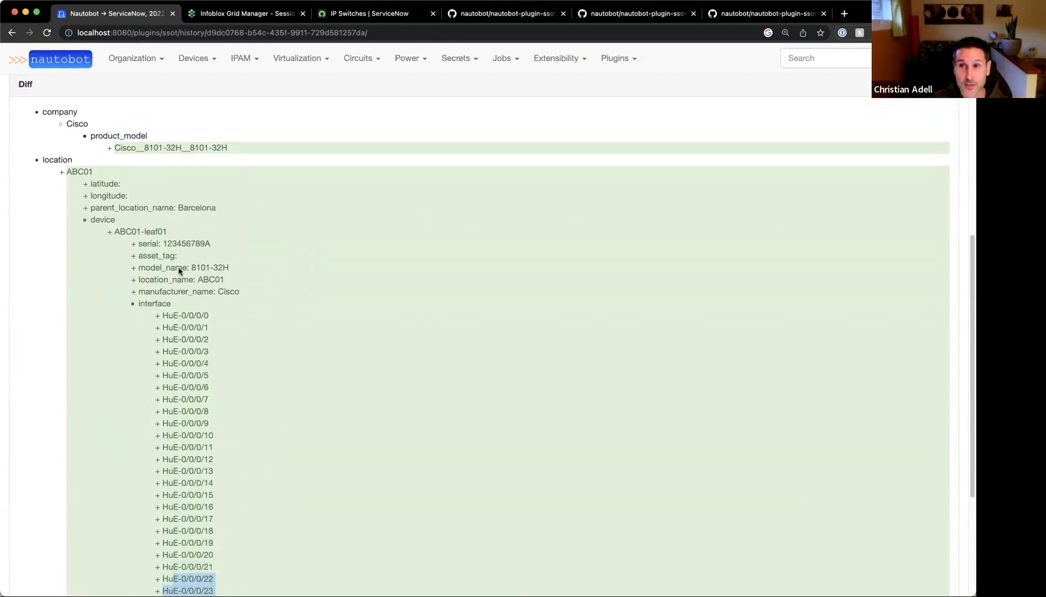
{"action": "scroll", "coordinate": [178, 266], "scroll_direction": "up", "scroll_amount": 1}
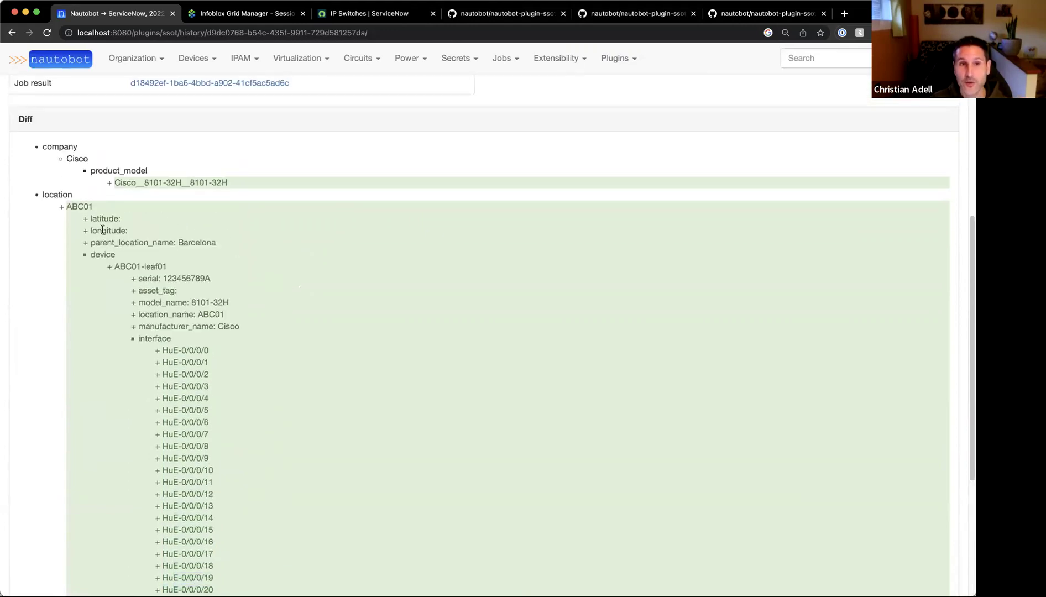